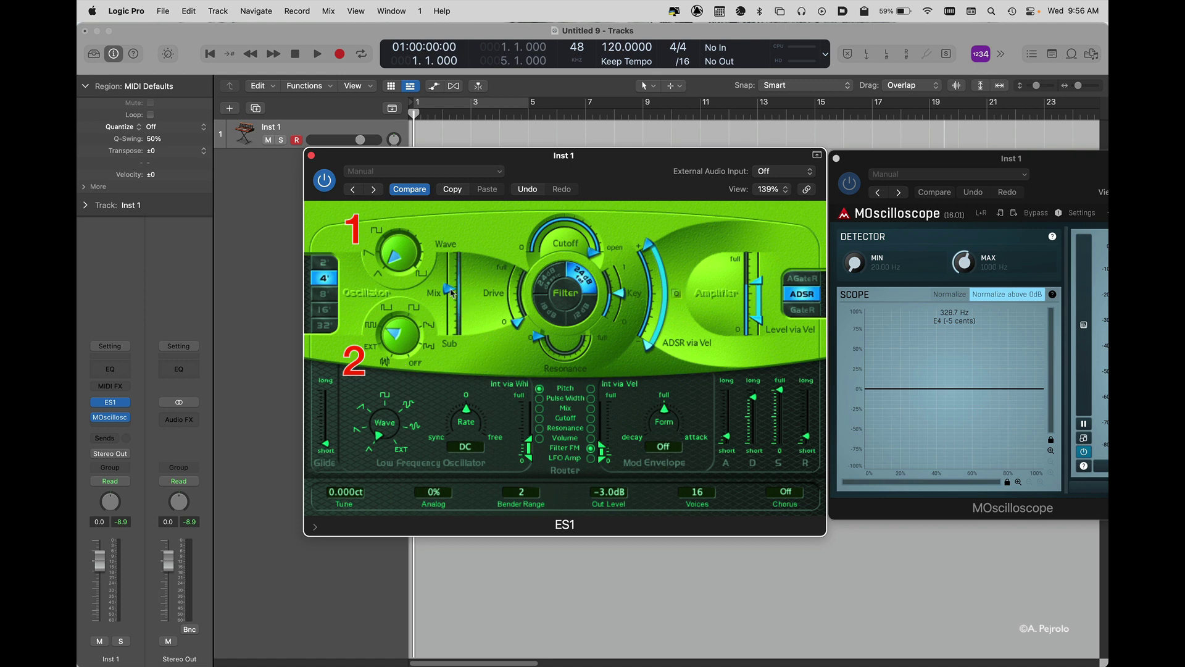
Step: Sweep the ES1 Wave/Mix/Sub slider fully to Sub, then back to the Wave end
{"action": "left_click_drag", "start_coordinate": [454, 298], "coordinate": [467, 251]}
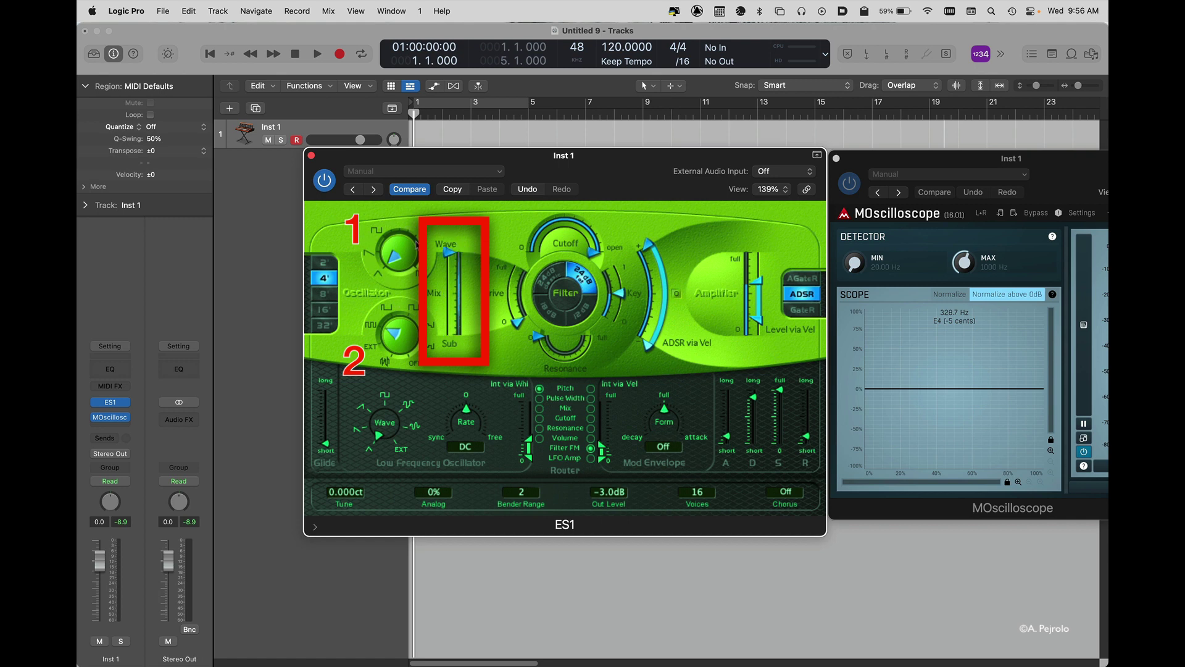
{"action": "left_click_drag", "start_coordinate": [449, 253], "coordinate": [449, 340]}
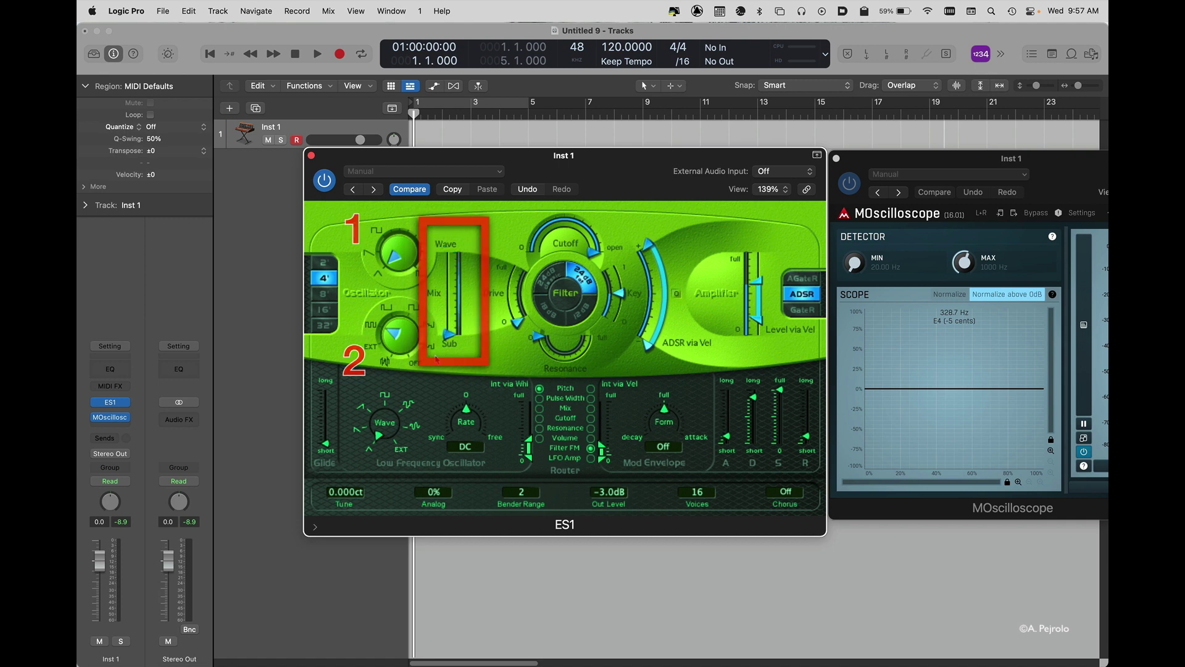
{"action": "left_click_drag", "start_coordinate": [448, 336], "coordinate": [449, 253]}
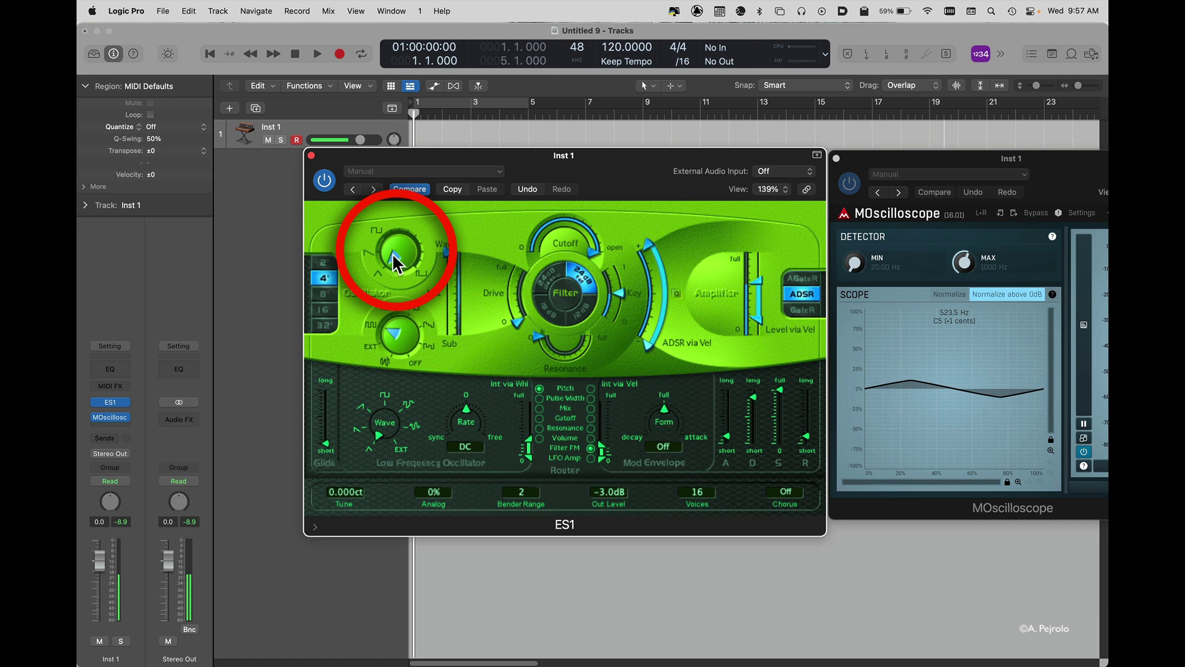
Step: Try several ES1 main waveforms, passing through square and ending on a sloped shape
{"action": "left_click_drag", "start_coordinate": [393, 254], "coordinate": [372, 251]}
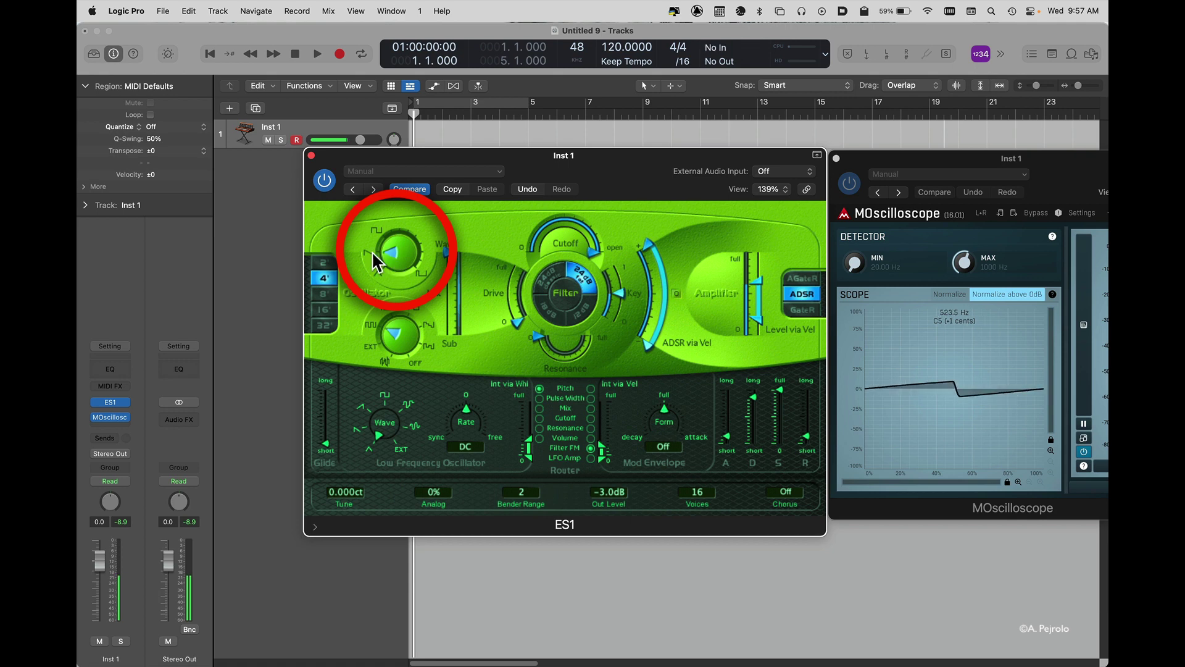
{"action": "left_click_drag", "start_coordinate": [372, 251], "coordinate": [380, 231]}
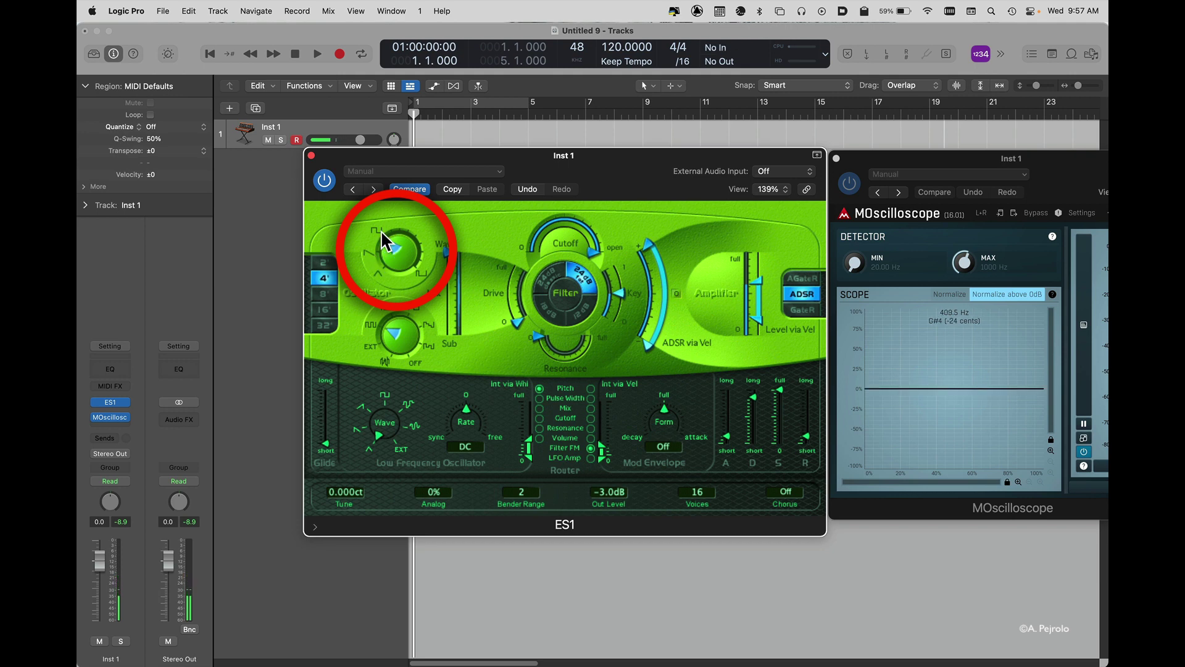
{"action": "left_click_drag", "start_coordinate": [380, 231], "coordinate": [445, 173]}
{"action": "mouse_move", "coordinate": [402, 259]}
{"action": "left_mouse_down"}
{"action": "mouse_move", "coordinate": [407, 313]}
{"action": "mouse_move", "coordinate": [404, 297]}
{"action": "left_mouse_up"}
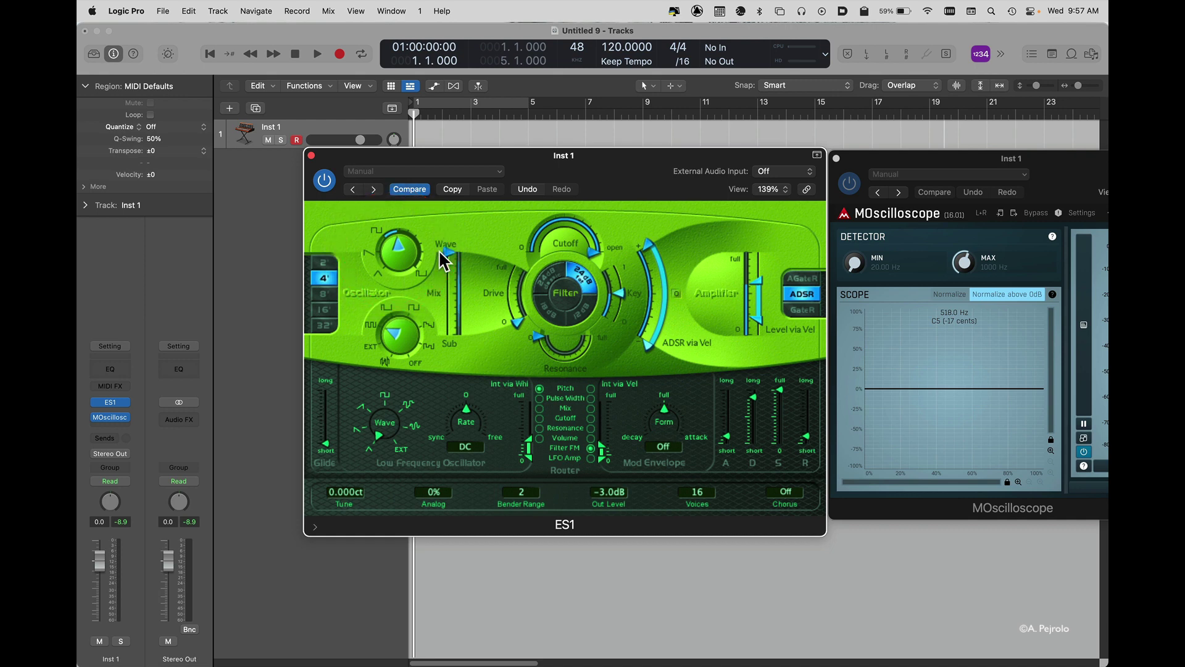
Step: Drop the oscillator through 8' and 16' to 32', then shift the mix toward Sub
{"action": "left_click", "coordinate": [325, 294]}
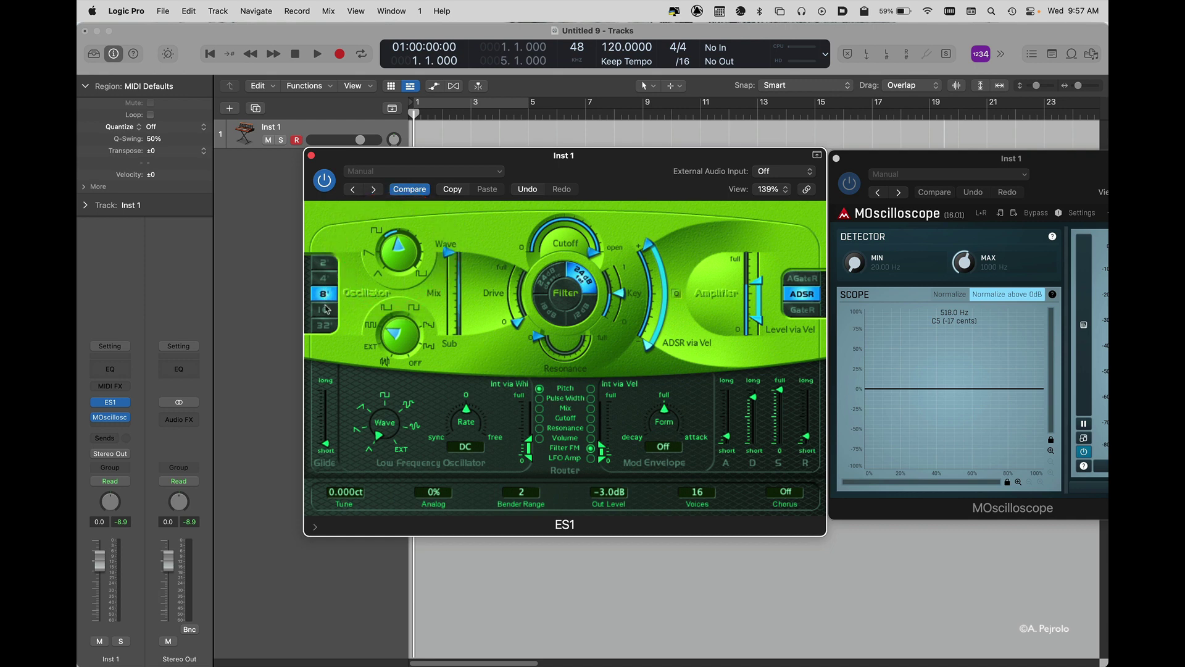
{"action": "left_click", "coordinate": [327, 310]}
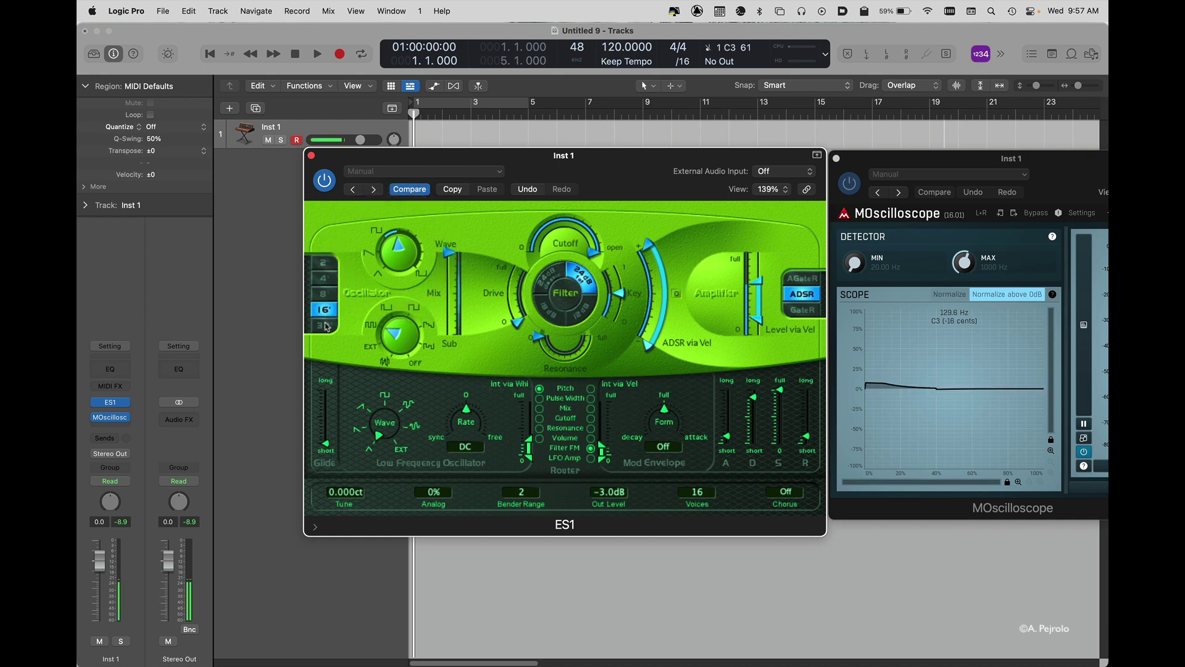
{"action": "left_click", "coordinate": [326, 326]}
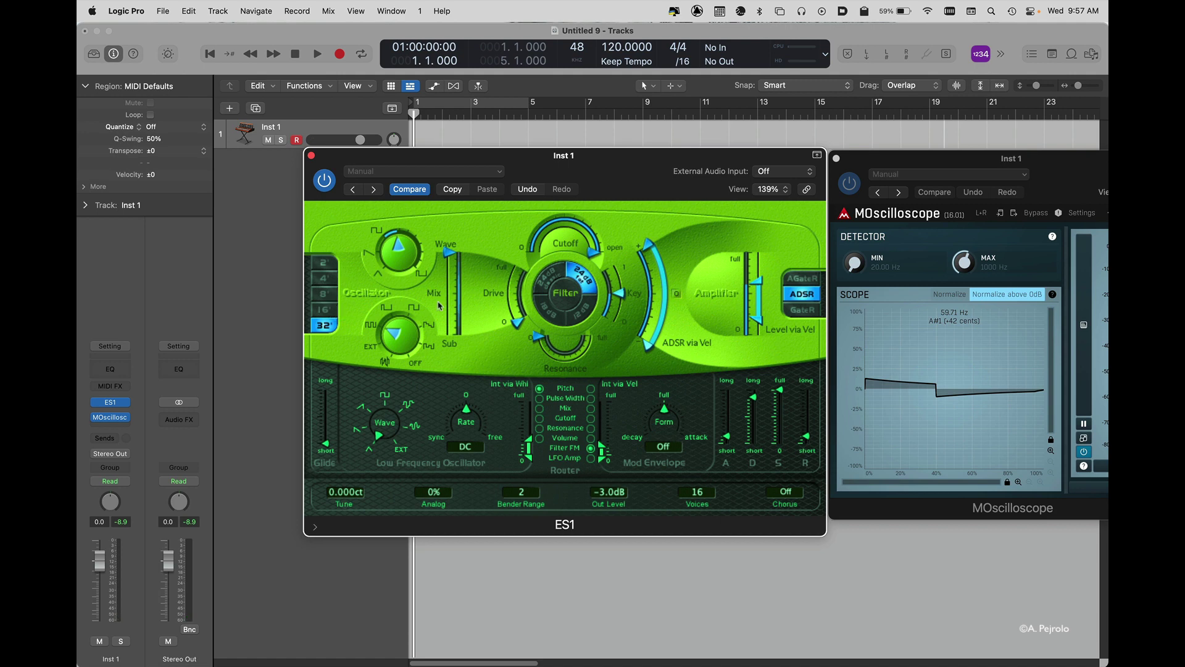
{"action": "left_click_drag", "start_coordinate": [449, 259], "coordinate": [449, 339]}
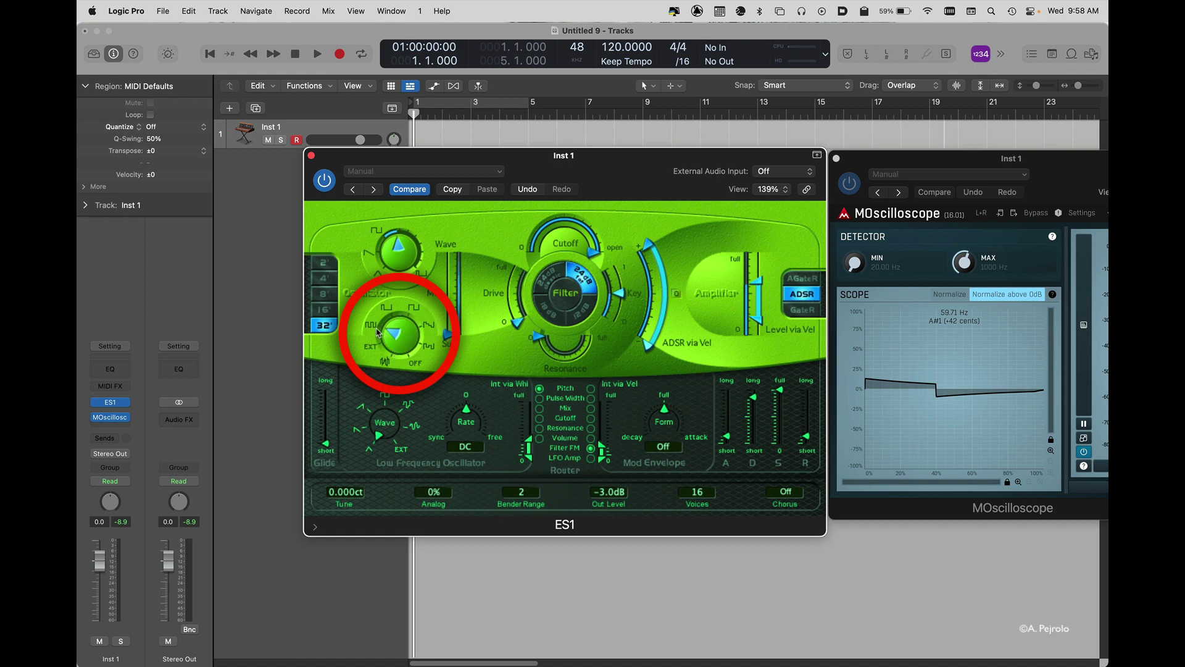
Step: Play C3 and audition the sub-oscillator waveforms one by one, ending on noise
{"action": "key", "text": "a"}
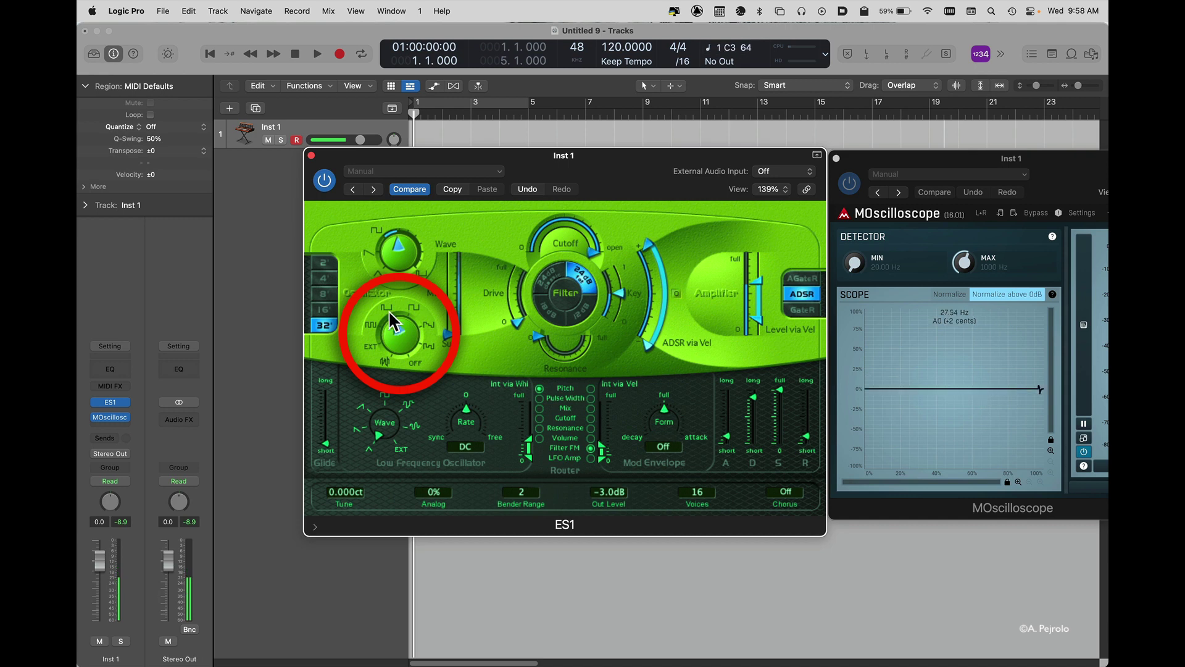
{"action": "key", "text": "a"}
{"action": "left_click", "coordinate": [409, 306]}
{"action": "left_click_drag", "start_coordinate": [409, 306], "coordinate": [430, 298]}
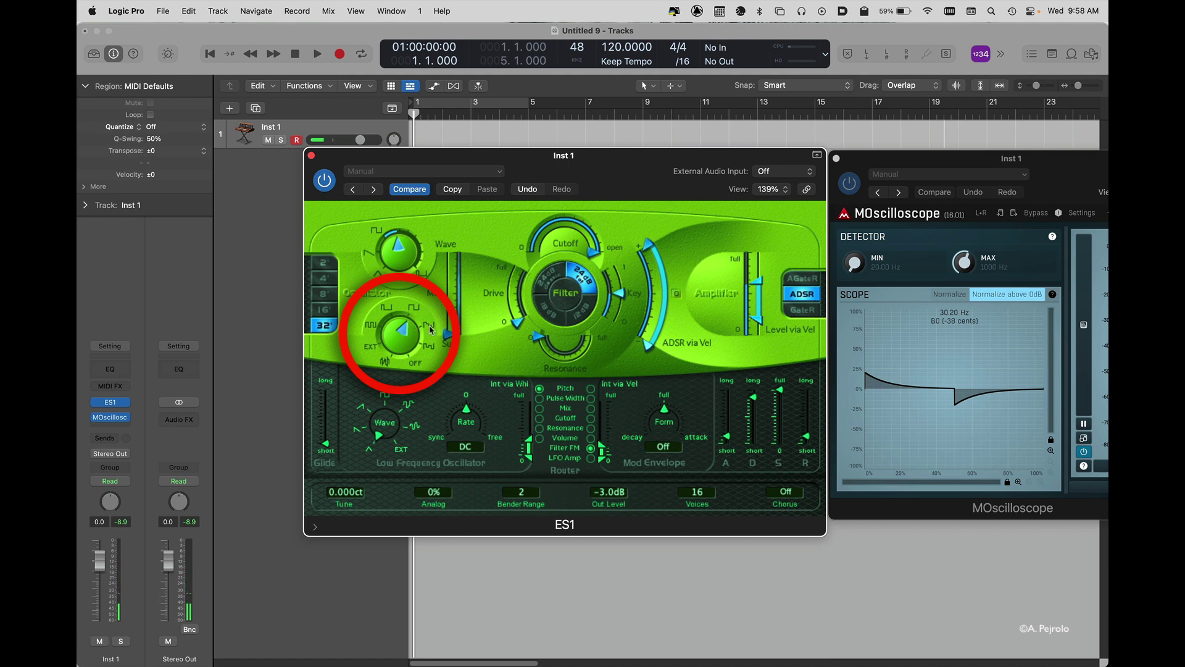
{"action": "left_click", "coordinate": [430, 327]}
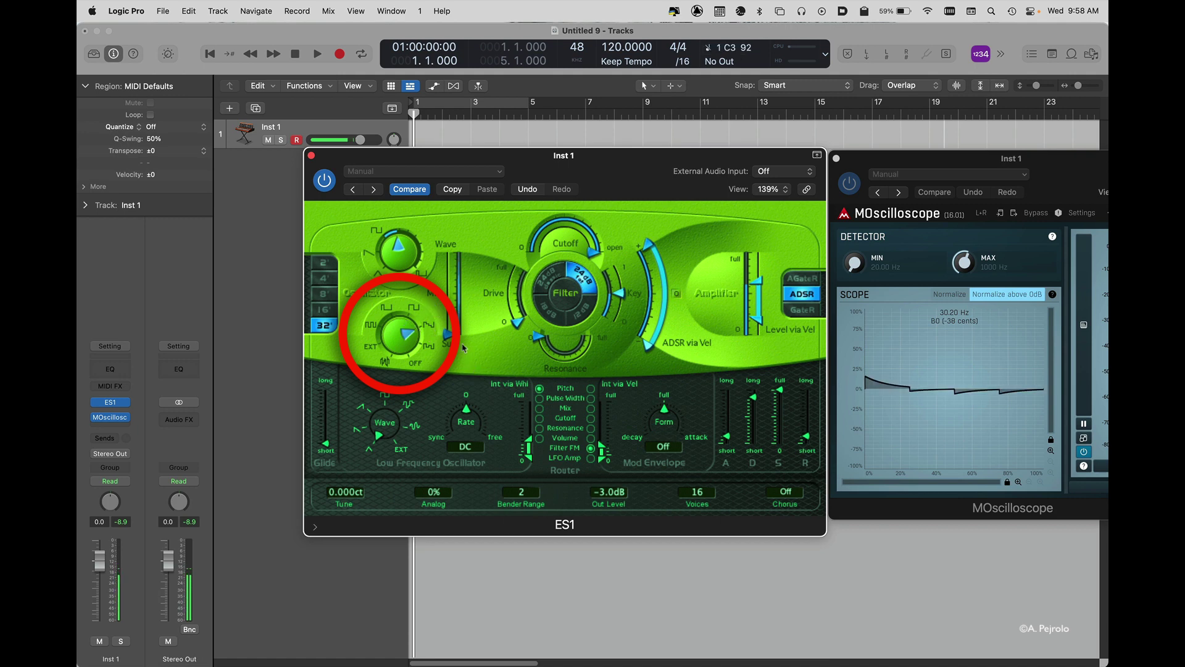
{"action": "left_click", "coordinate": [430, 347]}
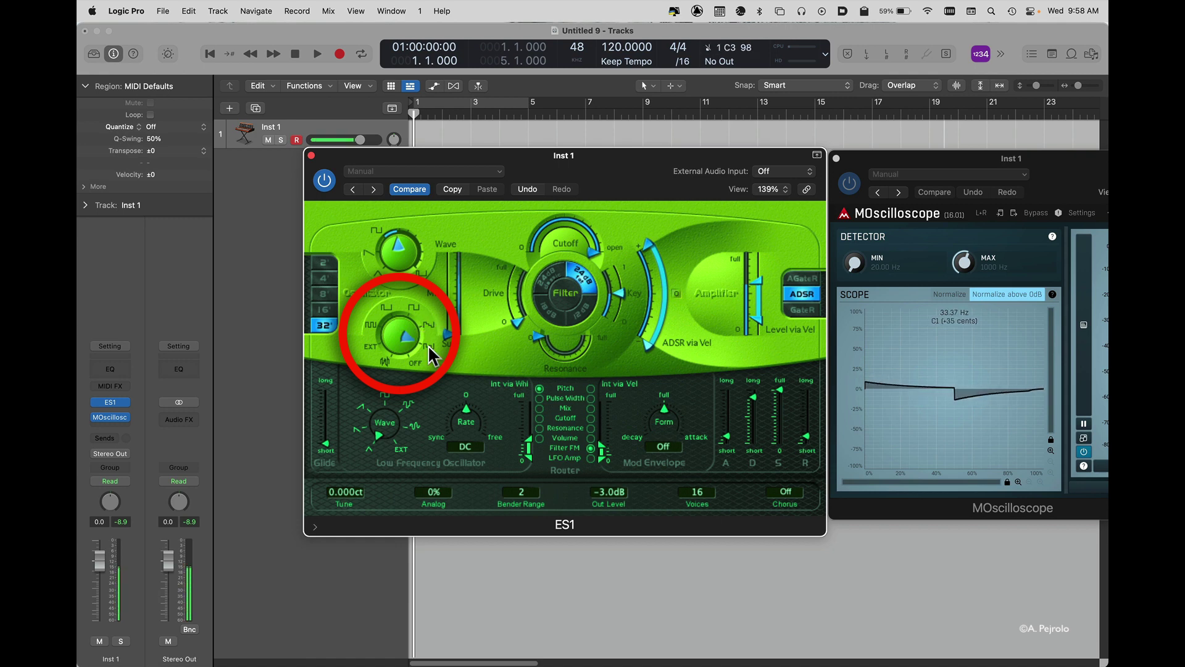
{"action": "left_click", "coordinate": [397, 363]}
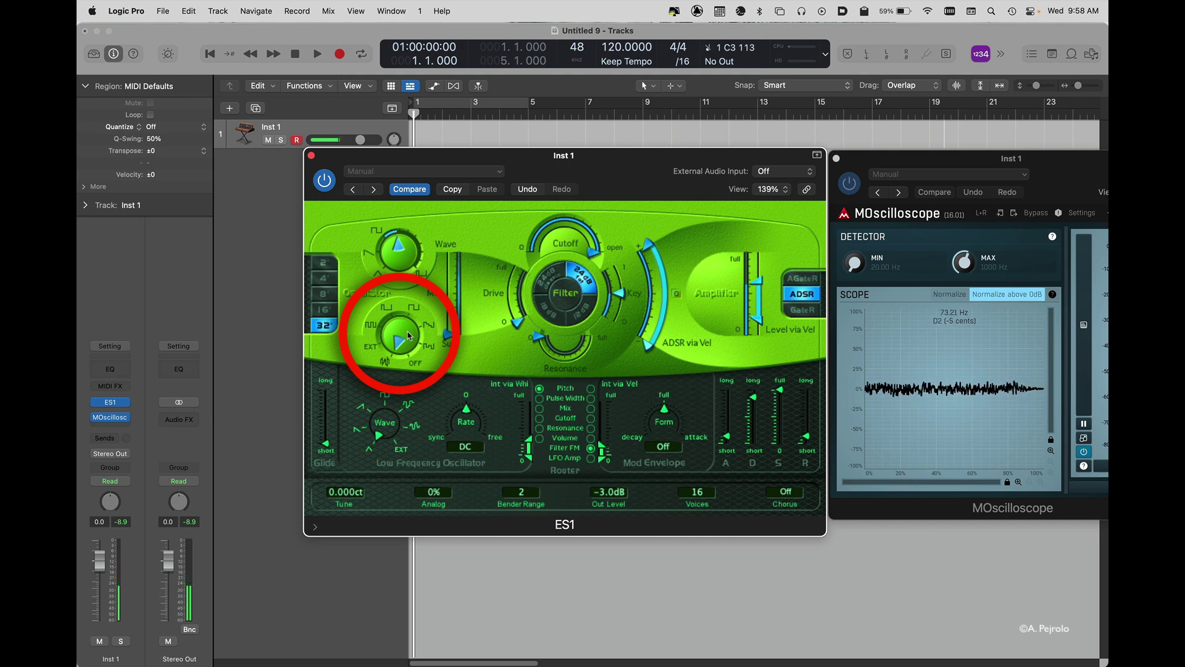
Step: Move the sub-oscillator off noise, set the mix halfway, and pick the final sub waveform
{"action": "left_click", "coordinate": [393, 311]}
{"action": "left_click", "coordinate": [413, 310]}
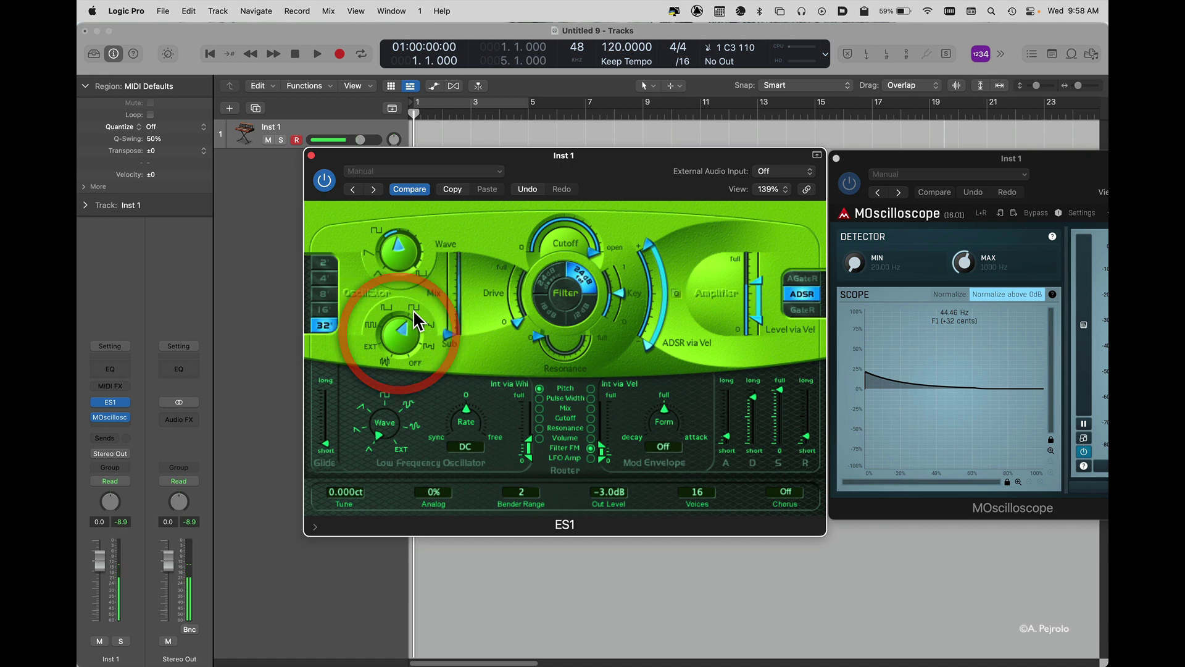
{"action": "left_click_drag", "start_coordinate": [450, 334], "coordinate": [451, 284]}
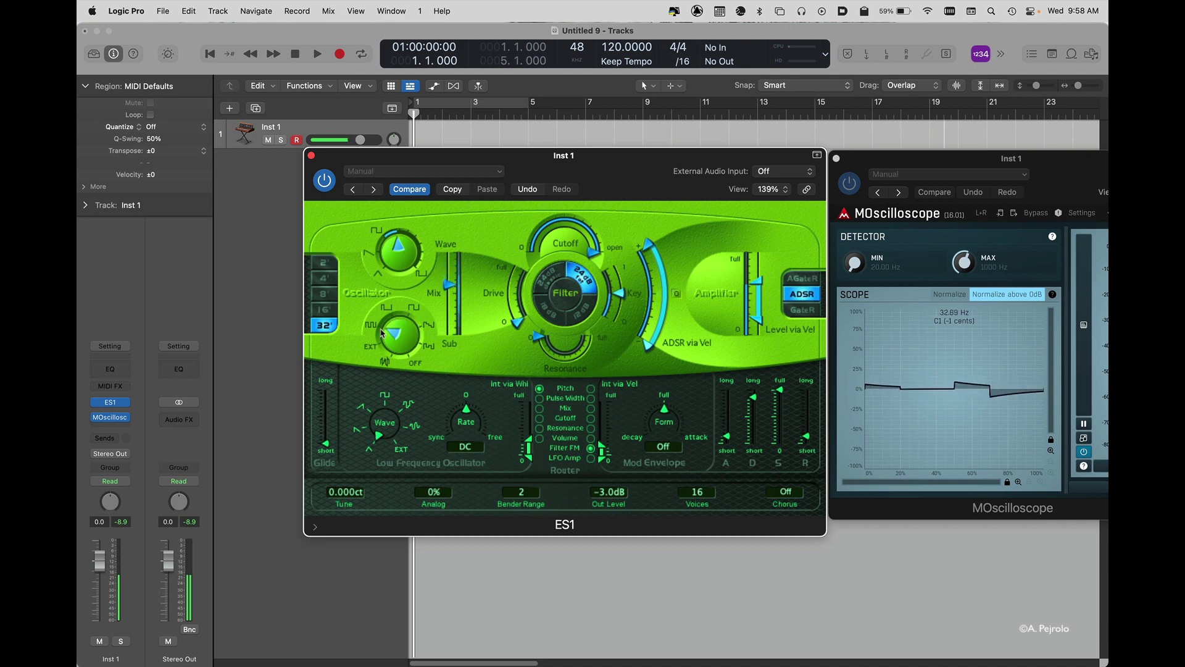
{"action": "left_click_drag", "start_coordinate": [383, 330], "coordinate": [389, 339]}
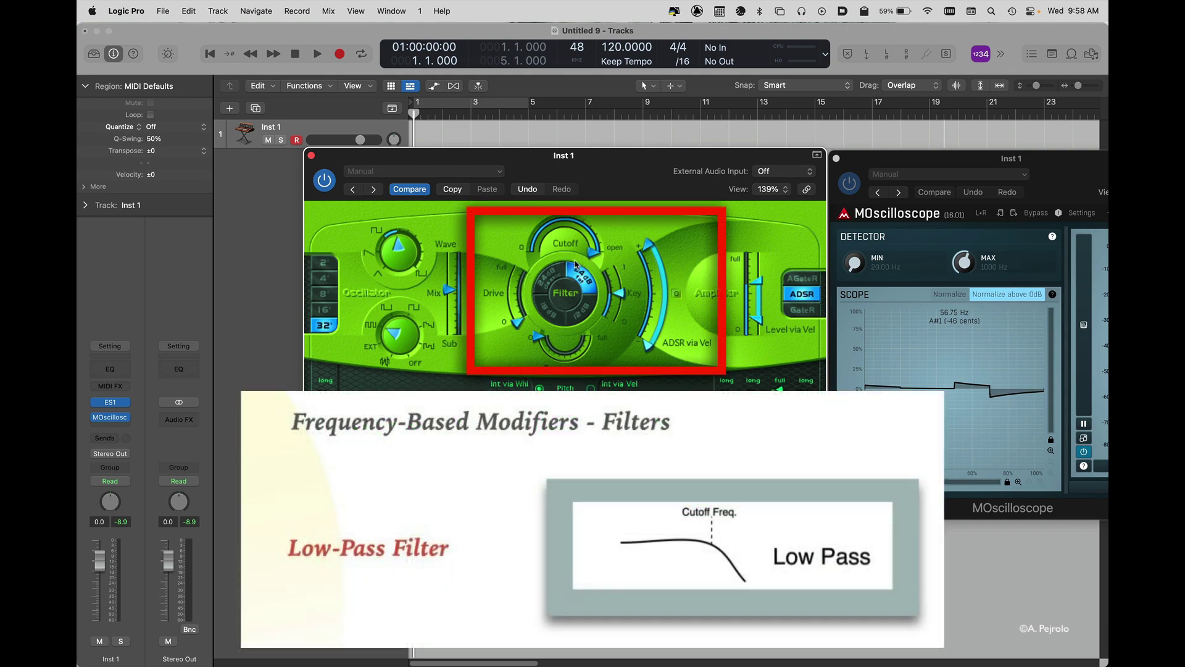
Step: Compare the filter slopes, cycling through 24dB Classic, 18dB, 12dB and 24dB Fat
{"action": "left_click", "coordinate": [550, 281]}
{"action": "left_click", "coordinate": [549, 315]}
{"action": "left_click", "coordinate": [579, 315]}
{"action": "left_click", "coordinate": [583, 276]}
{"action": "left_click", "coordinate": [553, 281]}
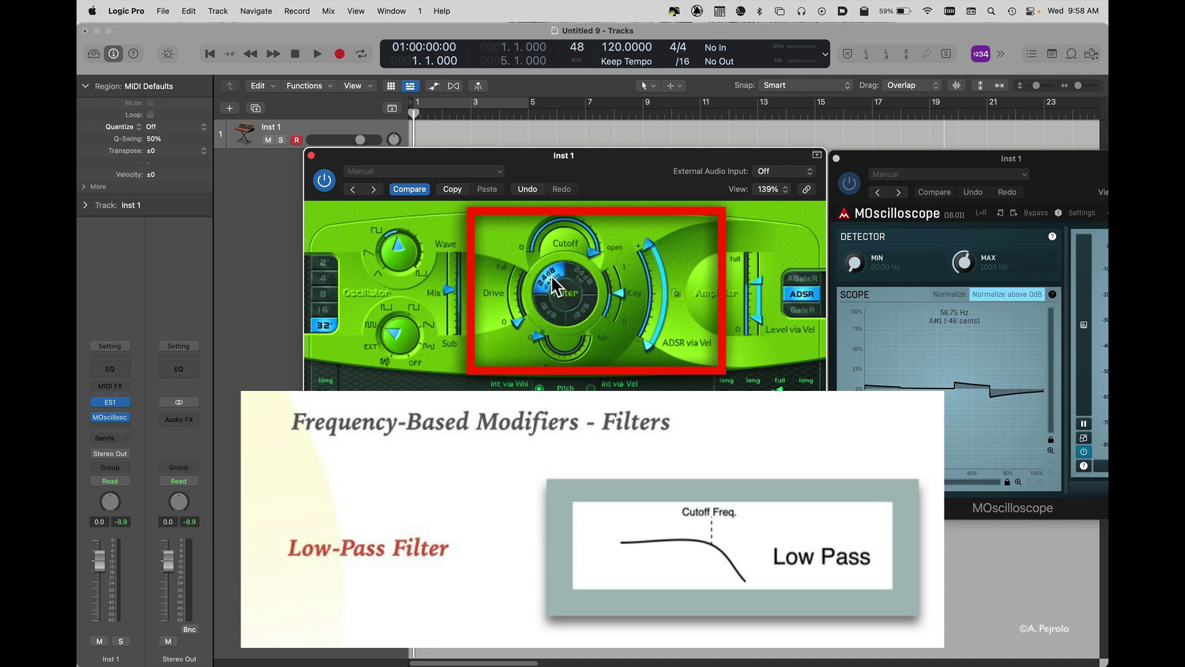
{"action": "left_click", "coordinate": [550, 315]}
{"action": "left_click", "coordinate": [578, 317]}
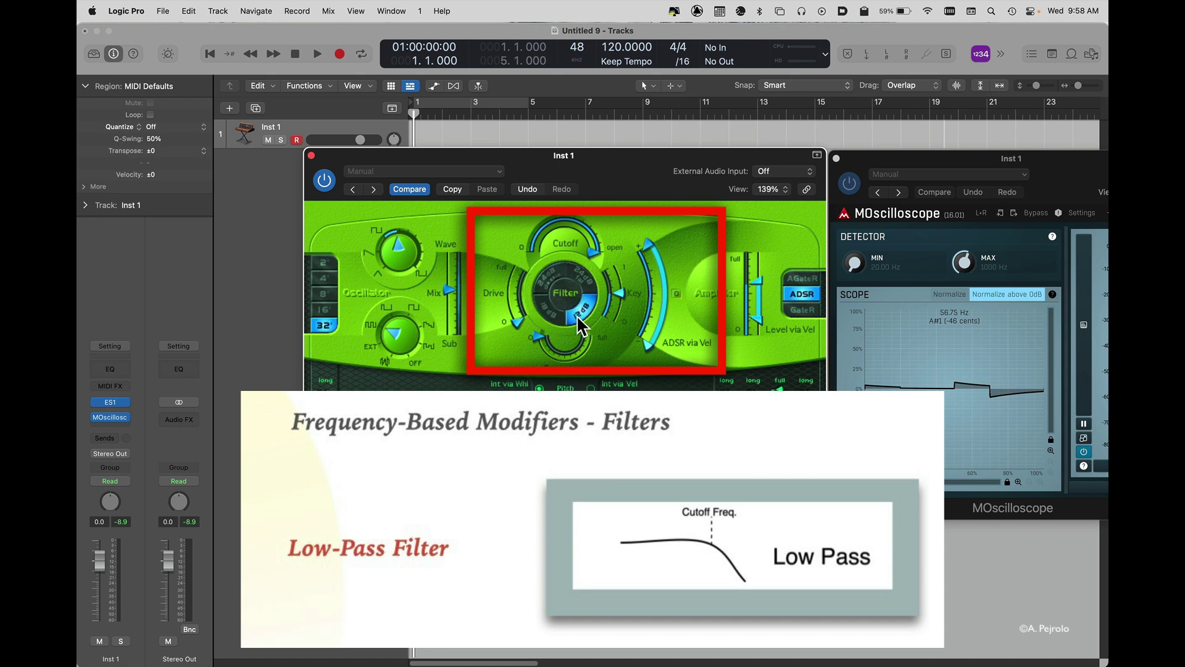
{"action": "left_click", "coordinate": [586, 277]}
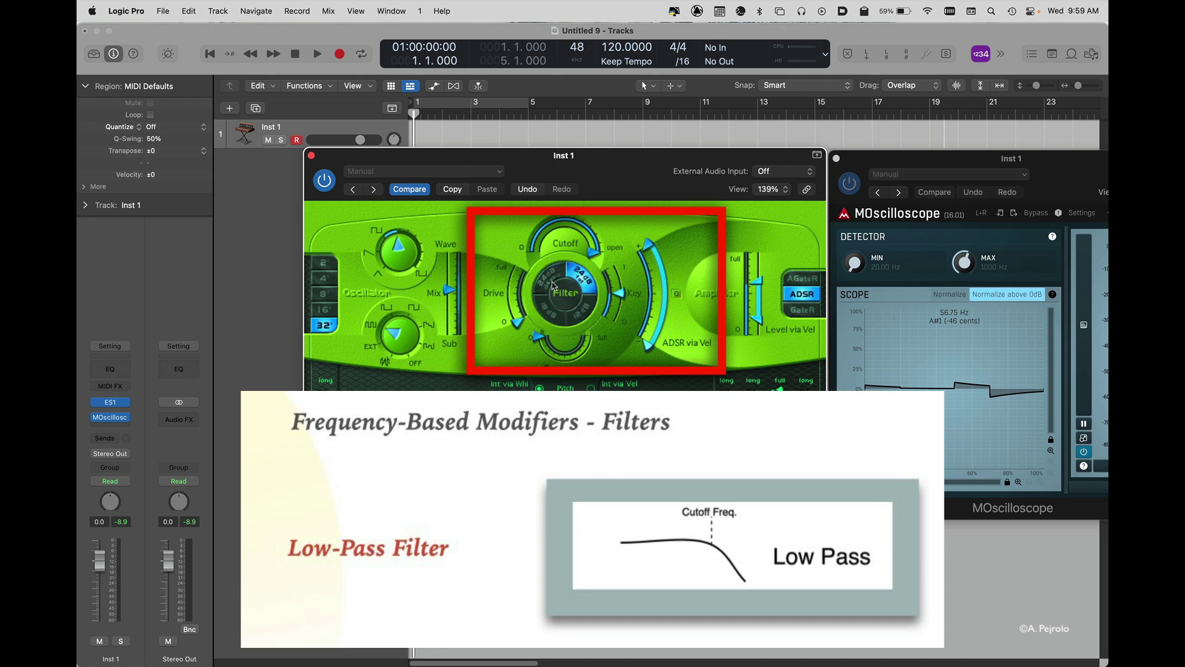
{"action": "left_click", "coordinate": [548, 286]}
{"action": "left_click", "coordinate": [551, 311]}
{"action": "left_click", "coordinate": [581, 314]}
{"action": "left_click", "coordinate": [590, 265]}
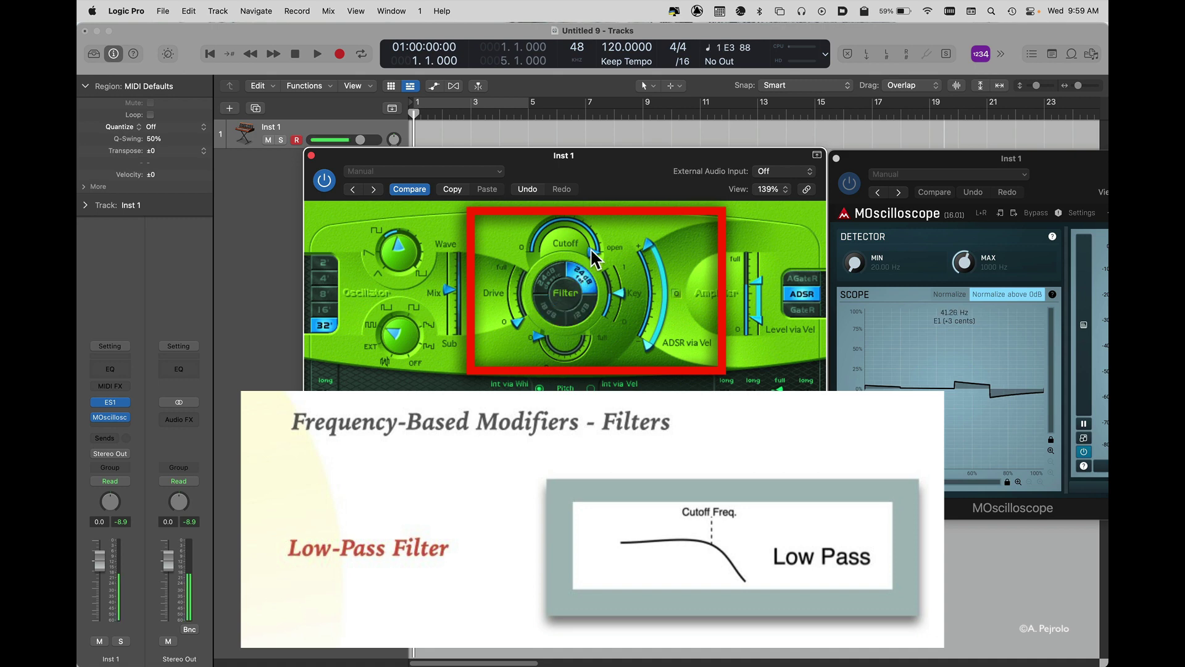
Step: Lower the cutoff slightly, settle on the 24dB Classic slope, and raise the filter Drive
{"action": "left_click_drag", "start_coordinate": [591, 246], "coordinate": [549, 241]}
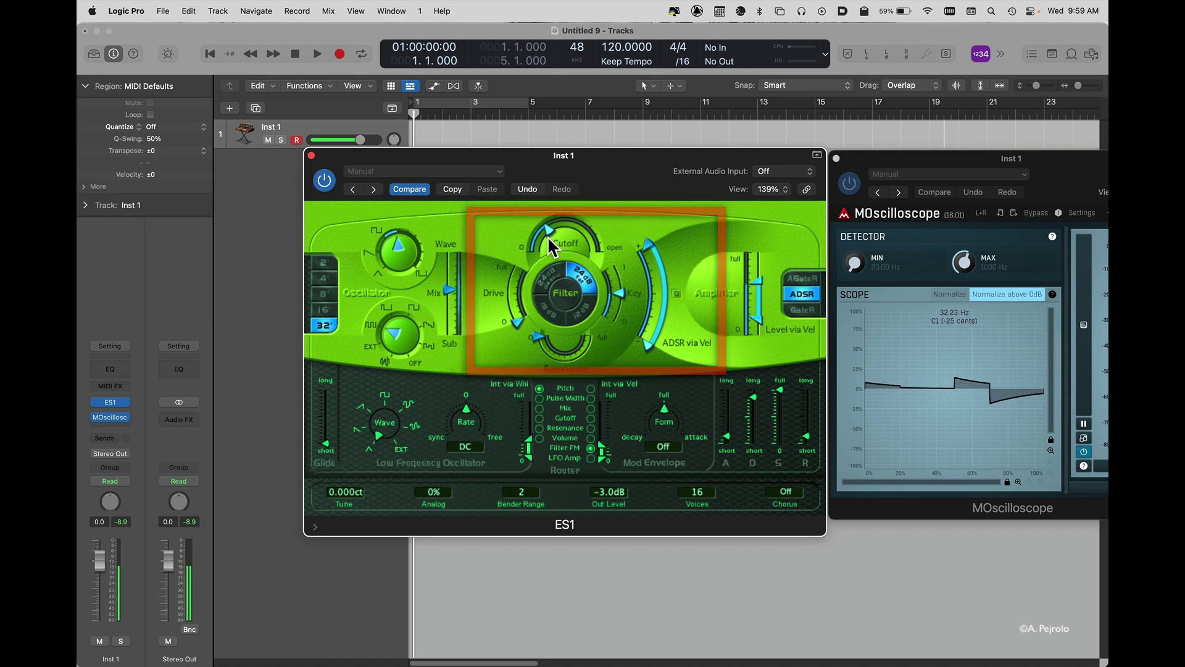
{"action": "left_click_drag", "start_coordinate": [551, 230], "coordinate": [546, 247]}
{"action": "left_click", "coordinate": [550, 287]}
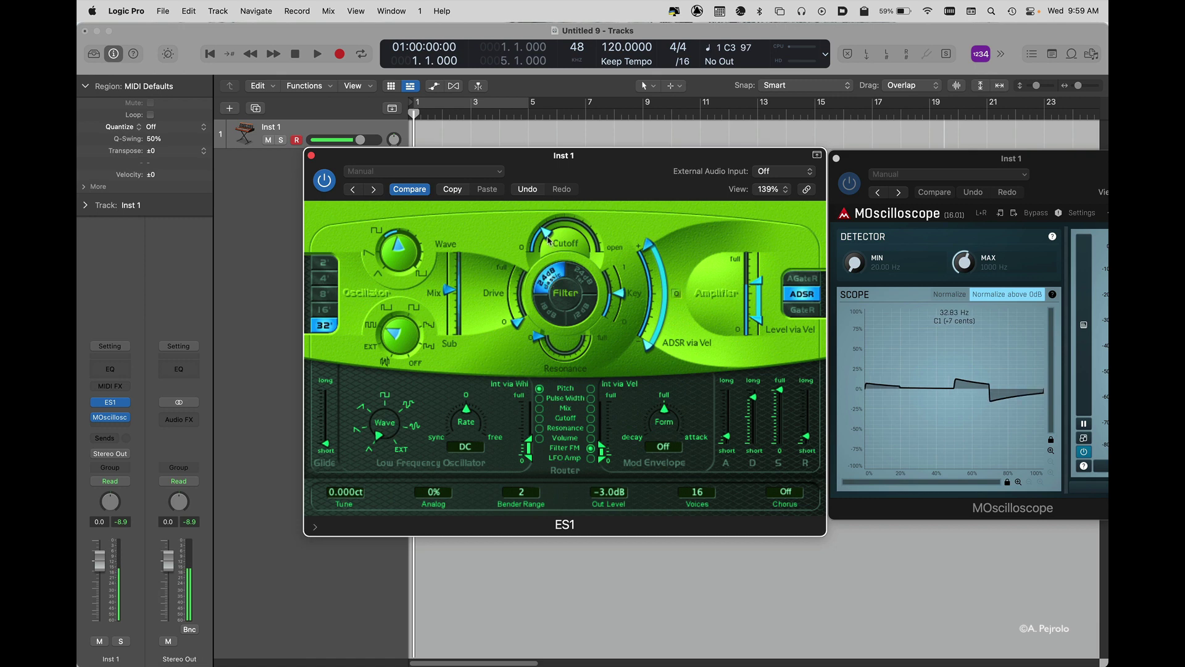
{"action": "left_click_drag", "start_coordinate": [555, 236], "coordinate": [553, 240]}
{"action": "left_click", "coordinate": [546, 312]}
{"action": "left_click", "coordinate": [578, 313]}
{"action": "left_click", "coordinate": [551, 276]}
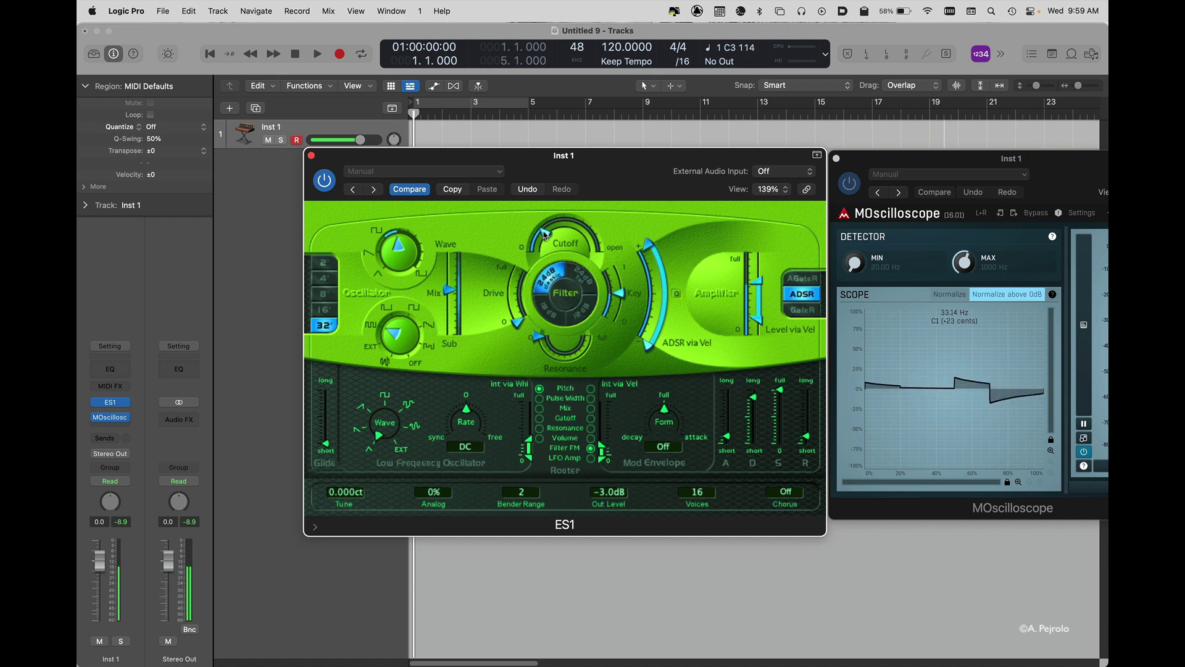
{"action": "left_click_drag", "start_coordinate": [555, 232], "coordinate": [550, 232]}
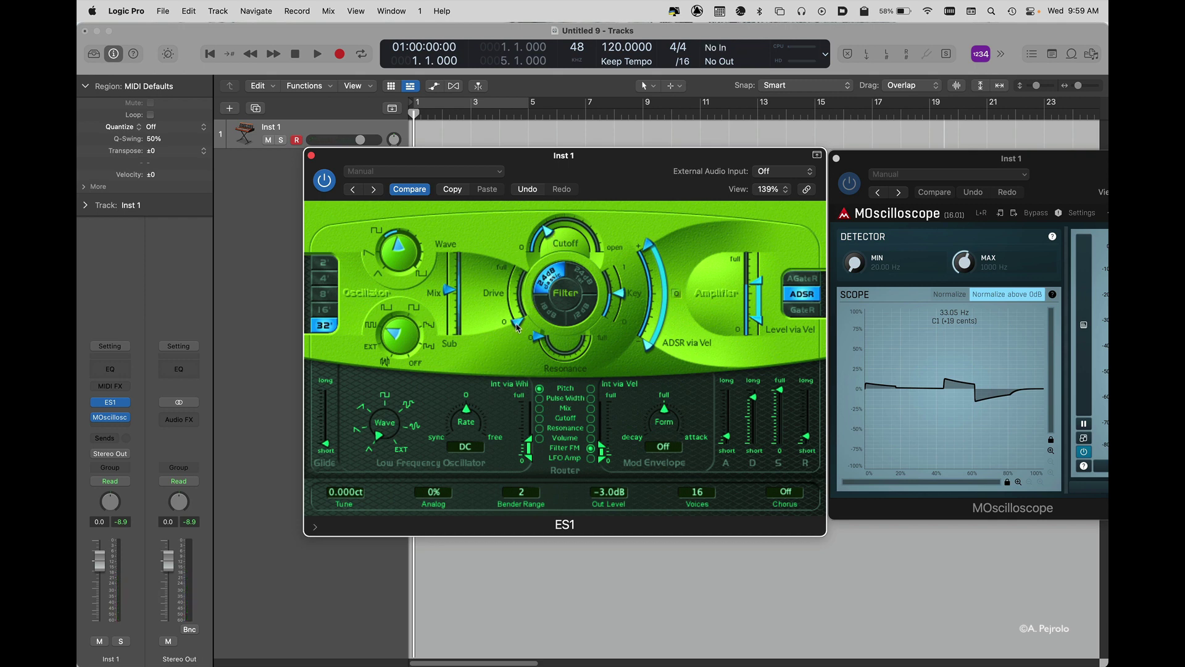
{"action": "left_click_drag", "start_coordinate": [518, 325], "coordinate": [539, 339]}
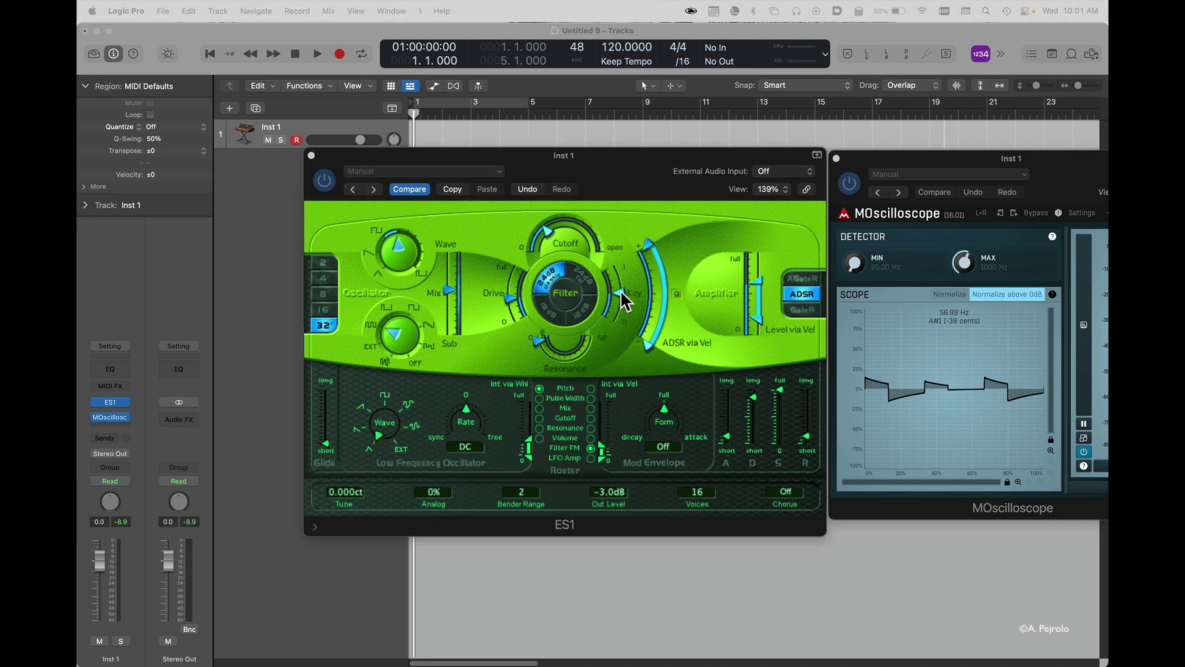
Step: Sweep the filter Key tracking down, up to nearly 1, then leave it at about halfway
{"action": "left_click_drag", "start_coordinate": [619, 290], "coordinate": [622, 327]}
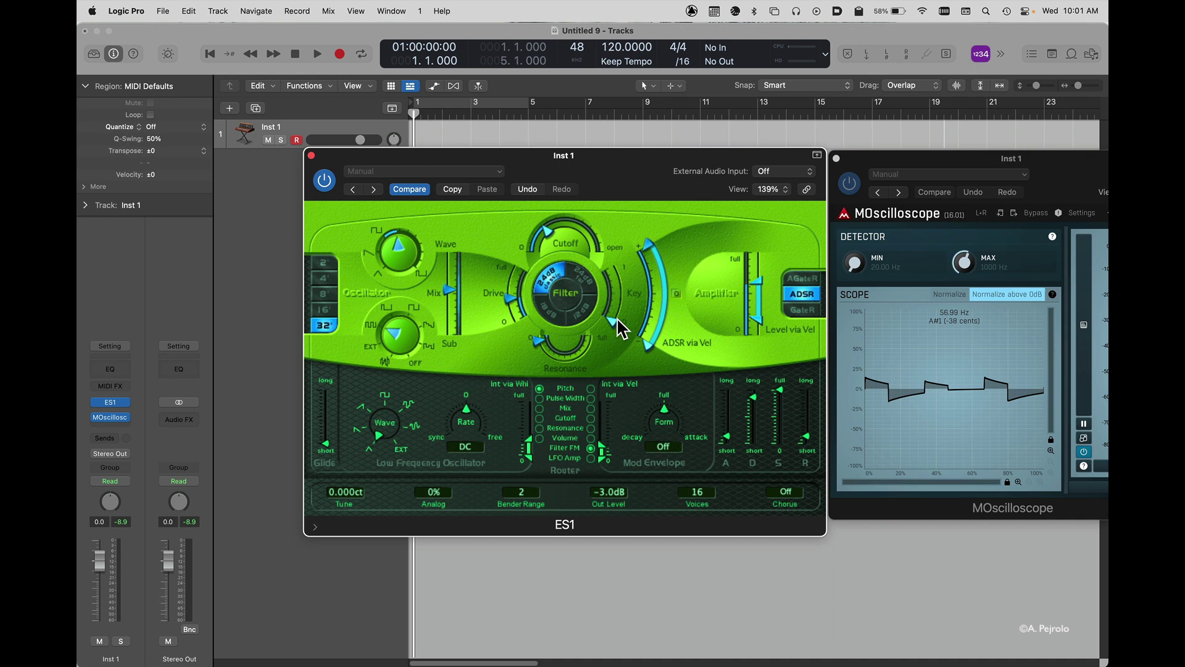
{"action": "left_click_drag", "start_coordinate": [618, 319], "coordinate": [618, 258]}
{"action": "left_click_drag", "start_coordinate": [619, 259], "coordinate": [620, 288]}
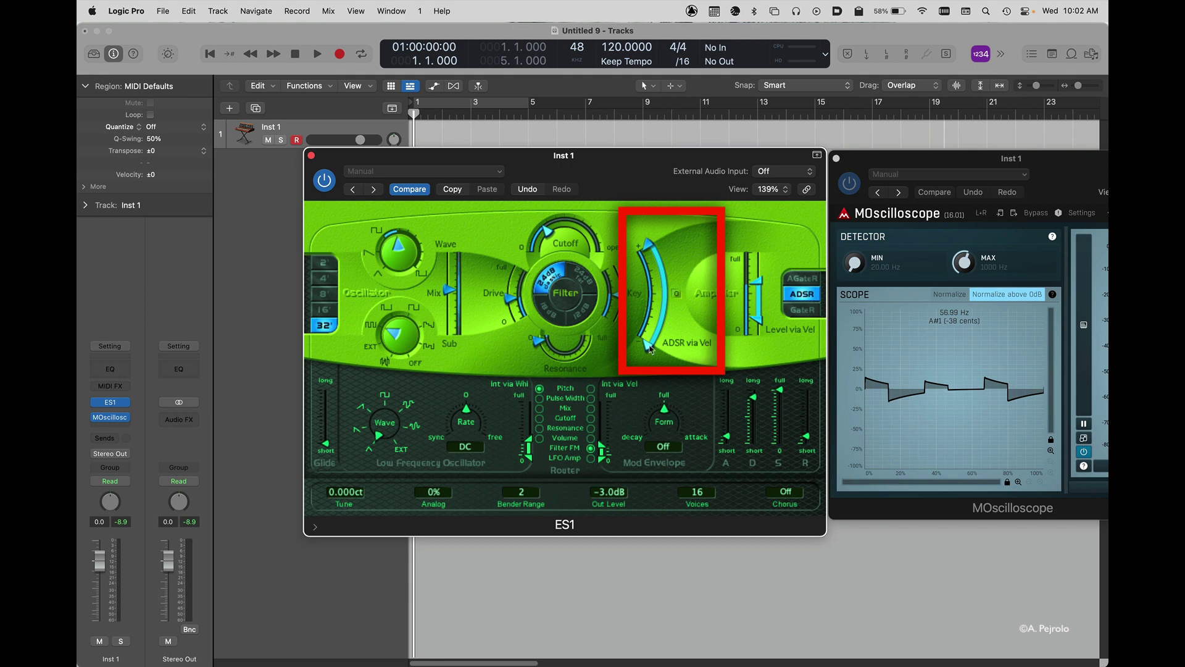
Step: Narrow the filter's ADSR via Vel range by bringing its upper and lower handles together
{"action": "left_click_drag", "start_coordinate": [661, 331], "coordinate": [649, 247]}
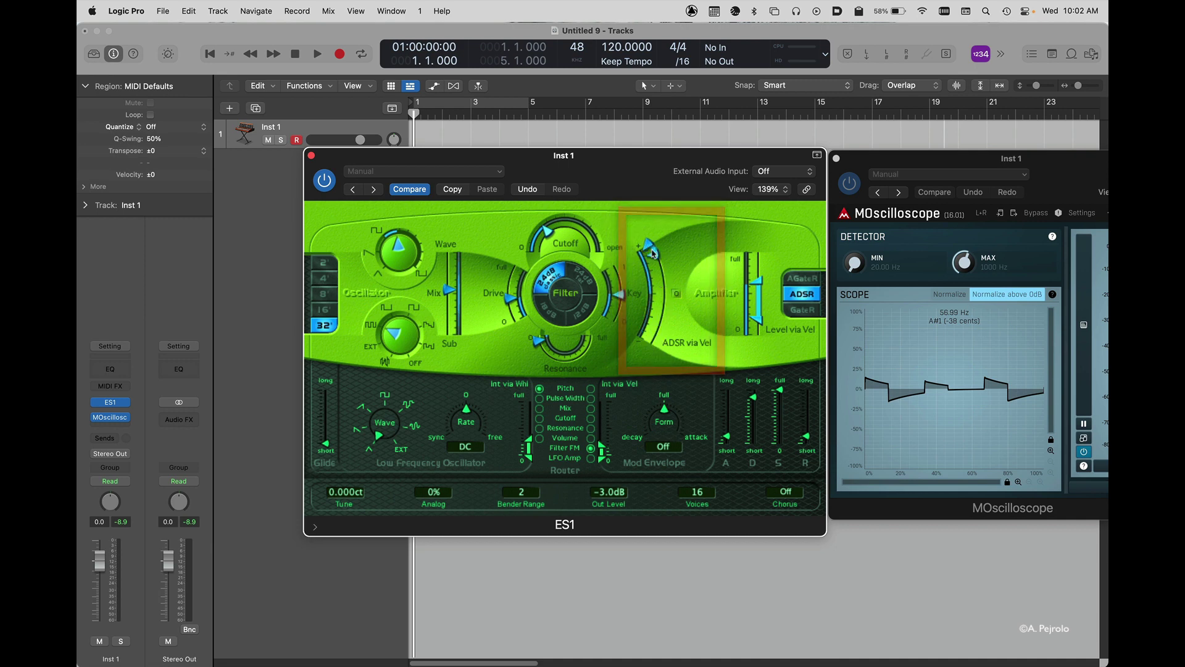
{"action": "left_click_drag", "start_coordinate": [659, 292], "coordinate": [649, 347]}
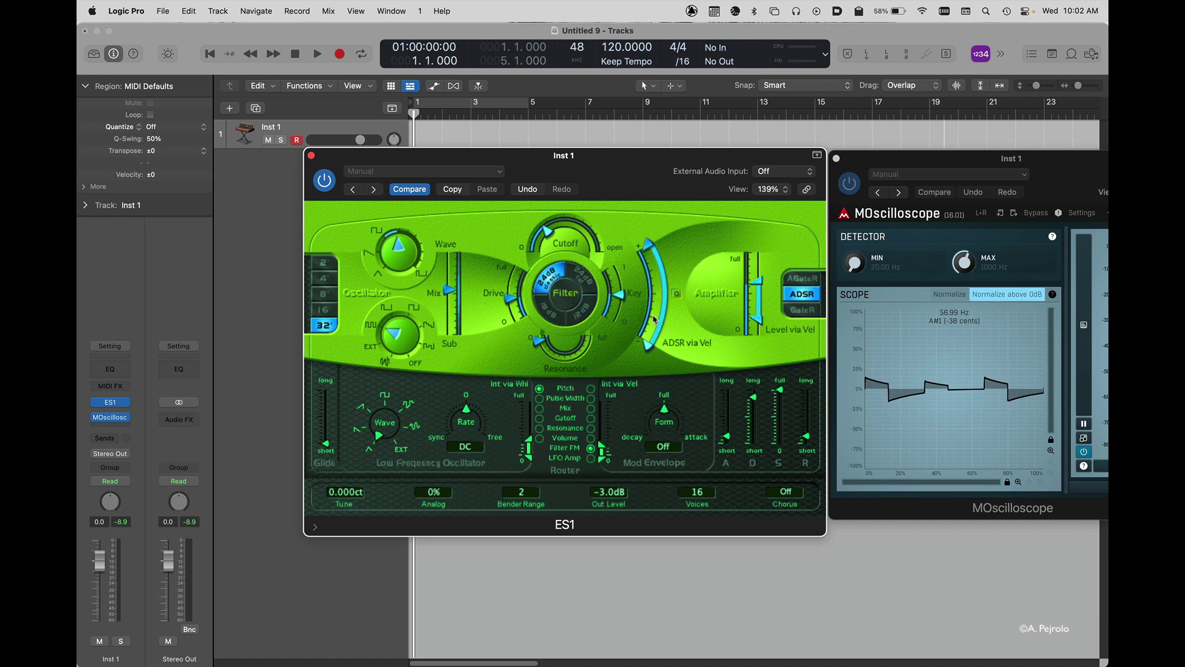
{"action": "left_click_drag", "start_coordinate": [648, 241], "coordinate": [657, 268]}
{"action": "left_click_drag", "start_coordinate": [648, 349], "coordinate": [664, 321]}
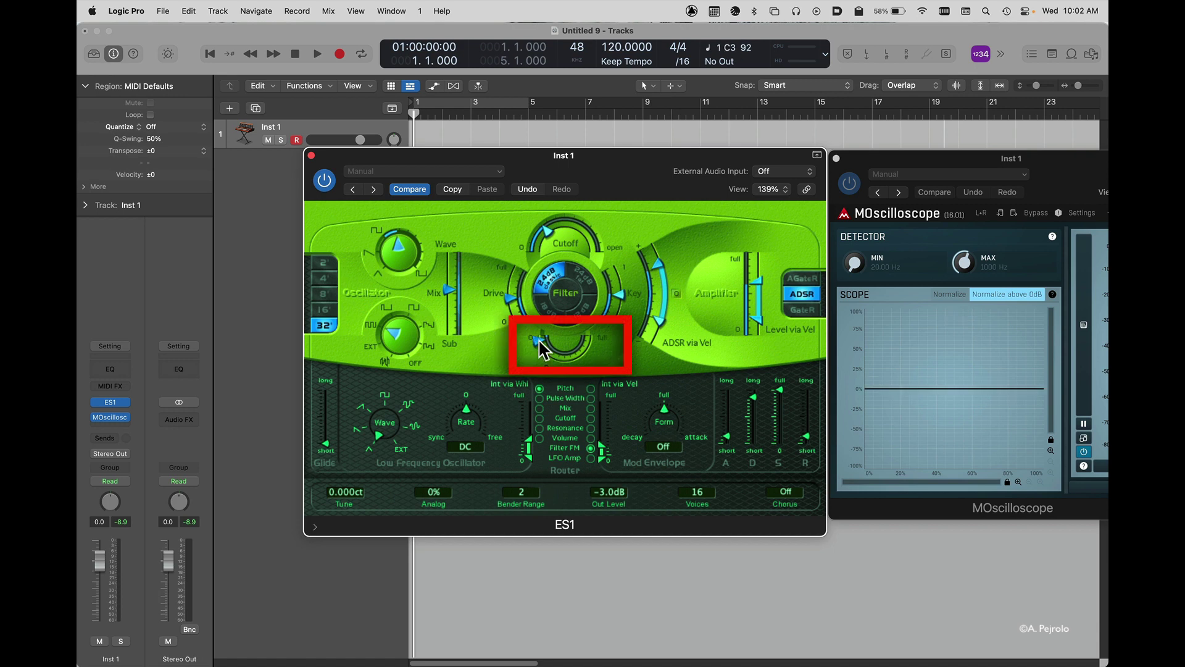
Step: Raise the filter Resonance from minimum to roughly the middle of its arc
{"action": "left_click_drag", "start_coordinate": [539, 338], "coordinate": [576, 356]}
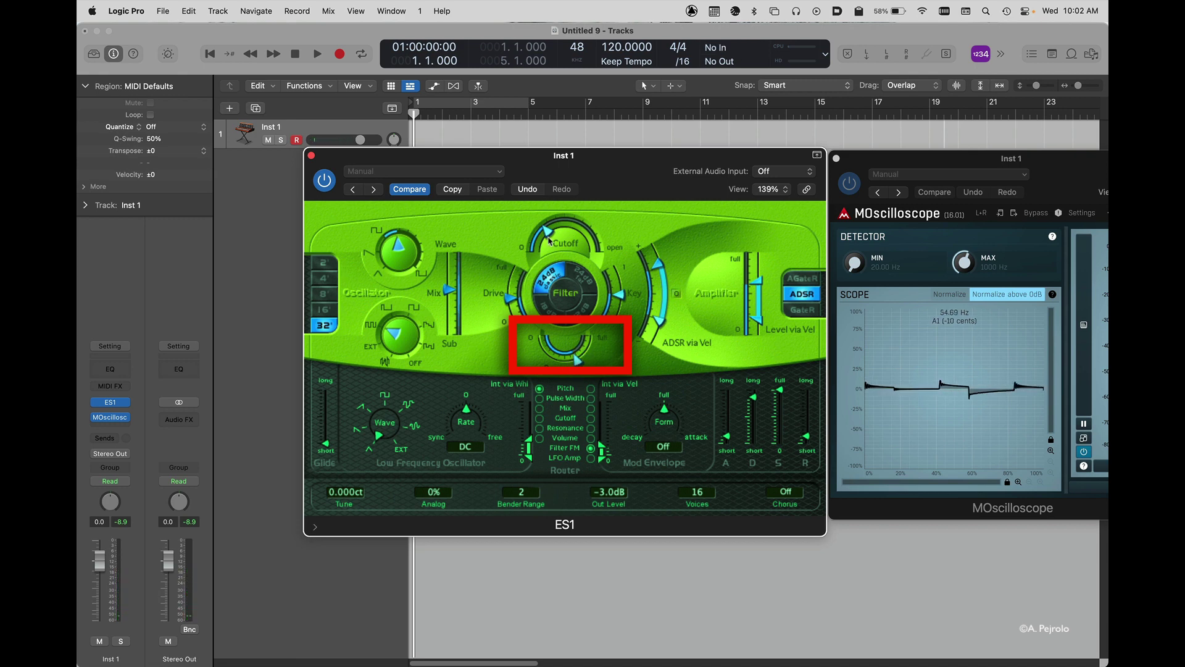
{"action": "left_click_drag", "start_coordinate": [578, 357], "coordinate": [571, 363]}
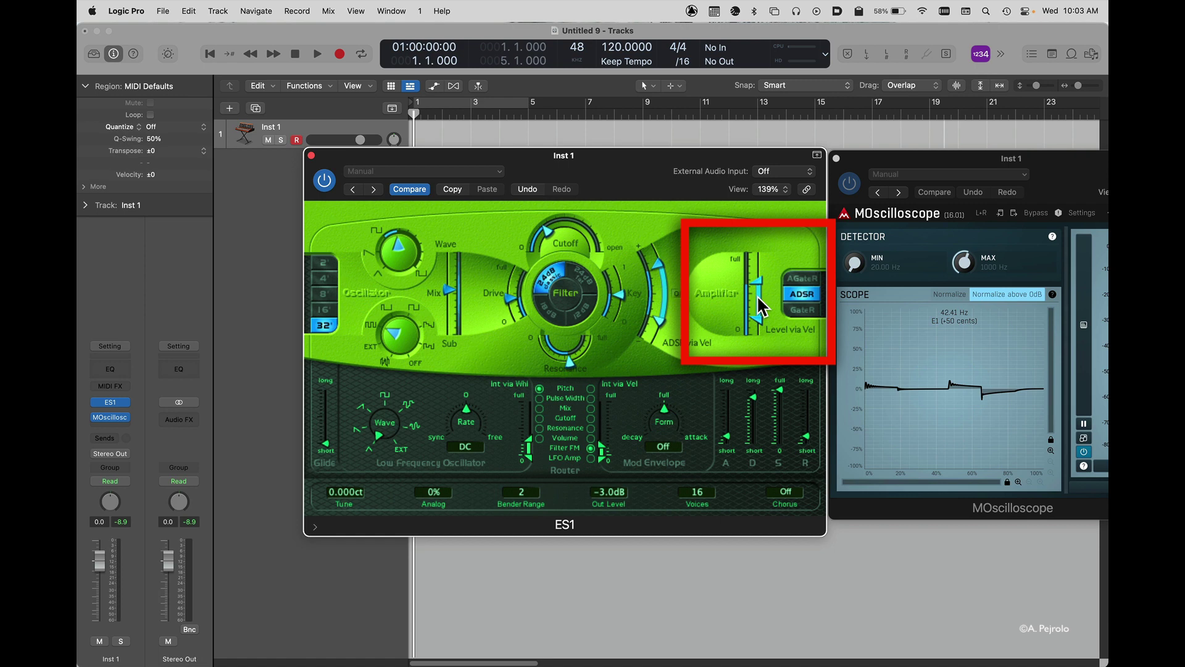
Step: Spread the amplifier's Level via Vel from the bottom up to full
{"action": "left_click_drag", "start_coordinate": [758, 298], "coordinate": [759, 264]}
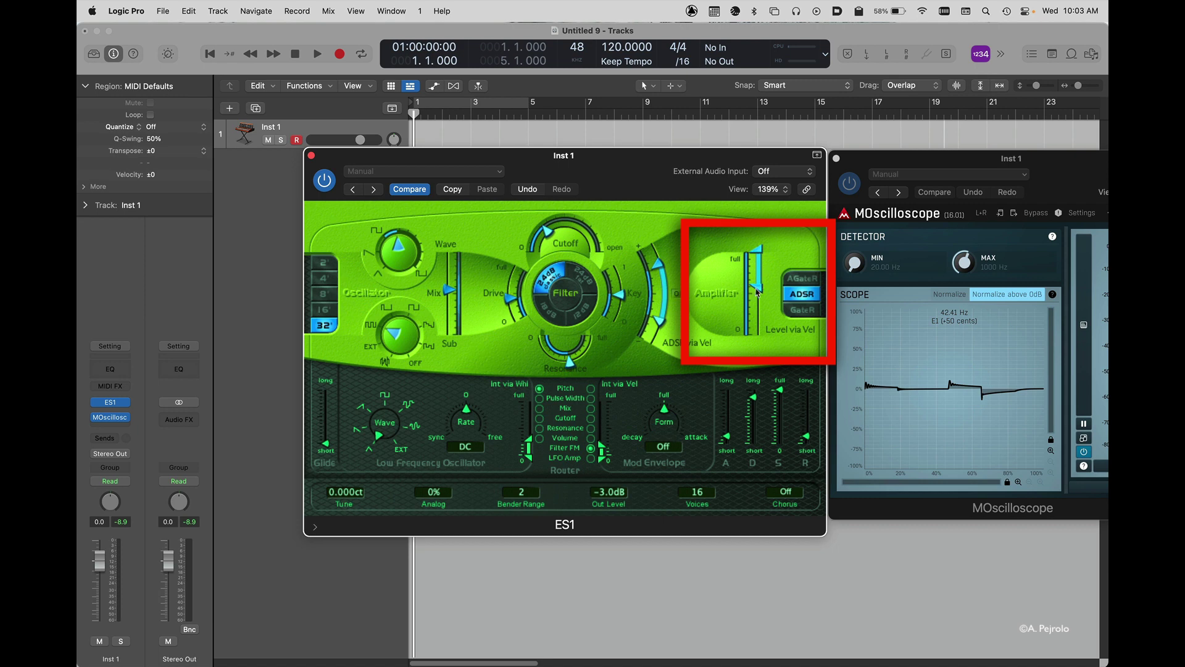
{"action": "left_click_drag", "start_coordinate": [760, 290], "coordinate": [758, 252]}
{"action": "left_click_drag", "start_coordinate": [761, 264], "coordinate": [758, 340]}
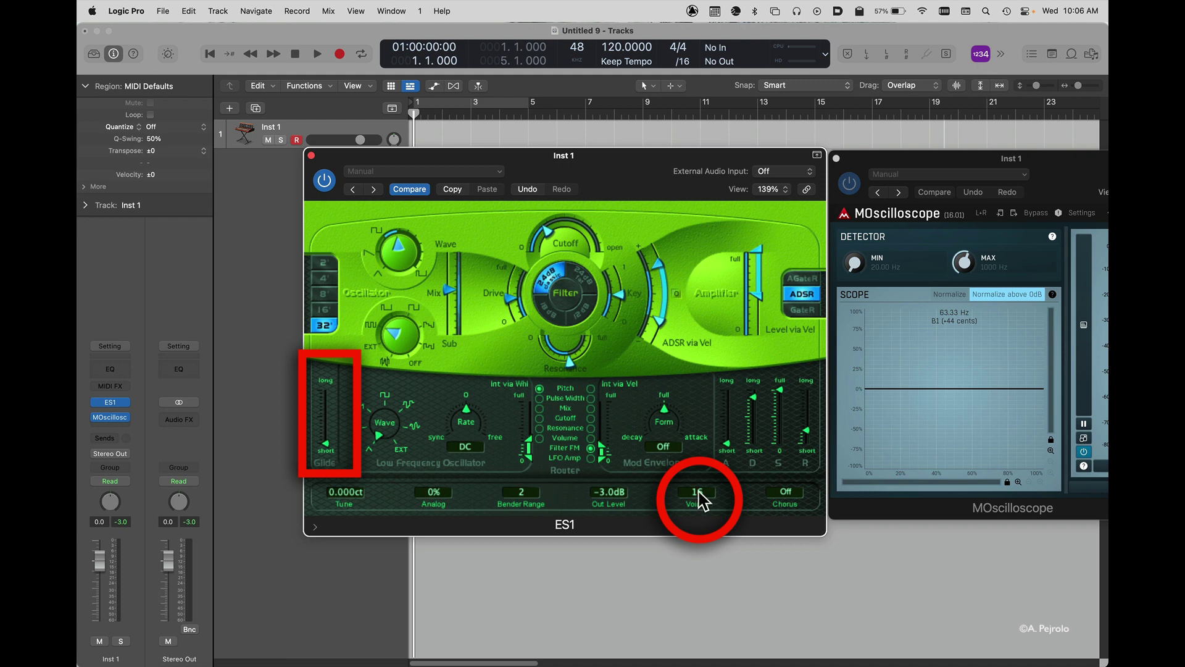
Step: Set the ES1 Voices to 1 and raise the Glide slightly
{"action": "double_click", "coordinate": [700, 496]}
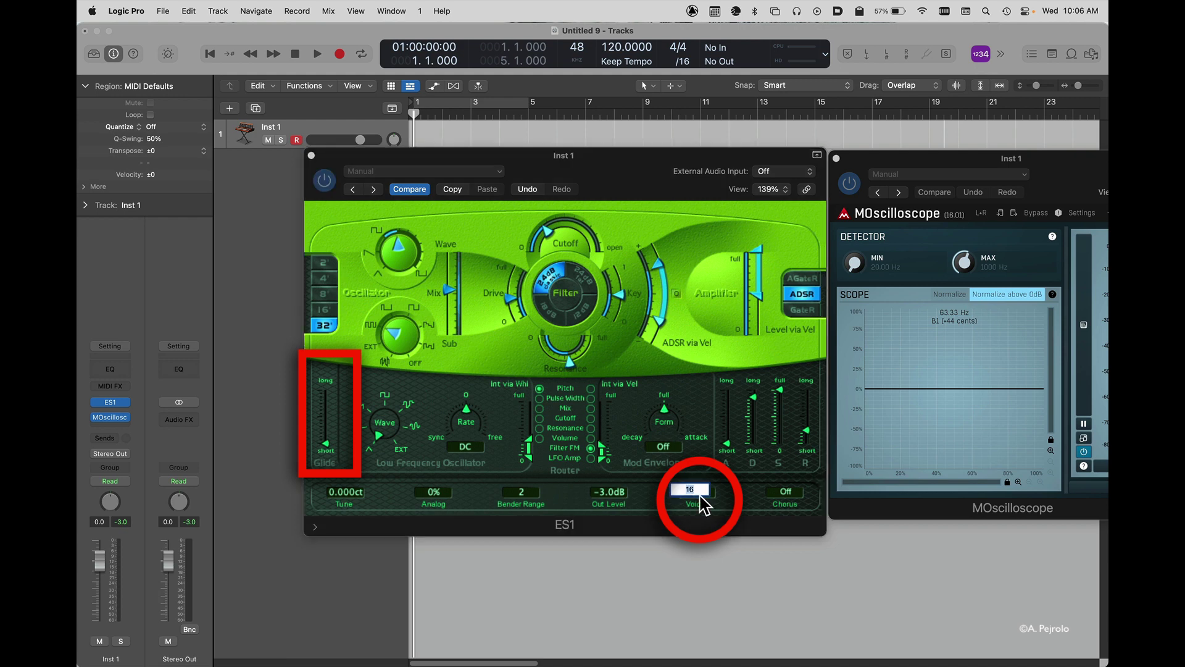
{"action": "type", "text": "1"}
{"action": "key", "text": "Return"}
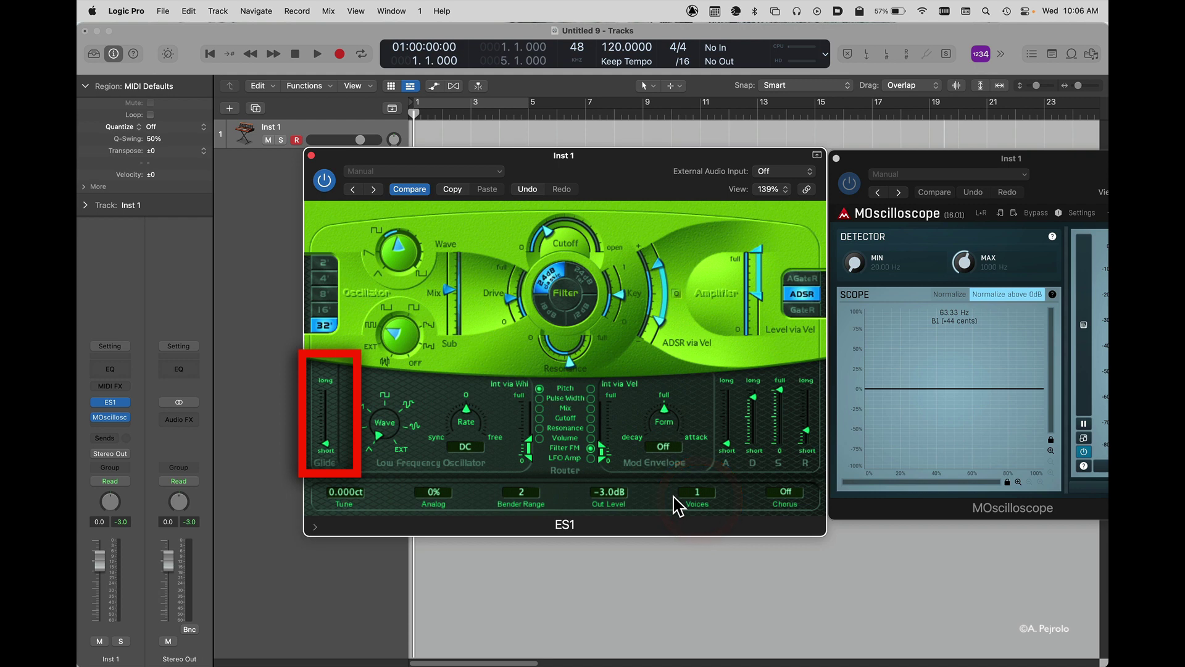
{"action": "left_click_drag", "start_coordinate": [329, 442], "coordinate": [327, 429]}
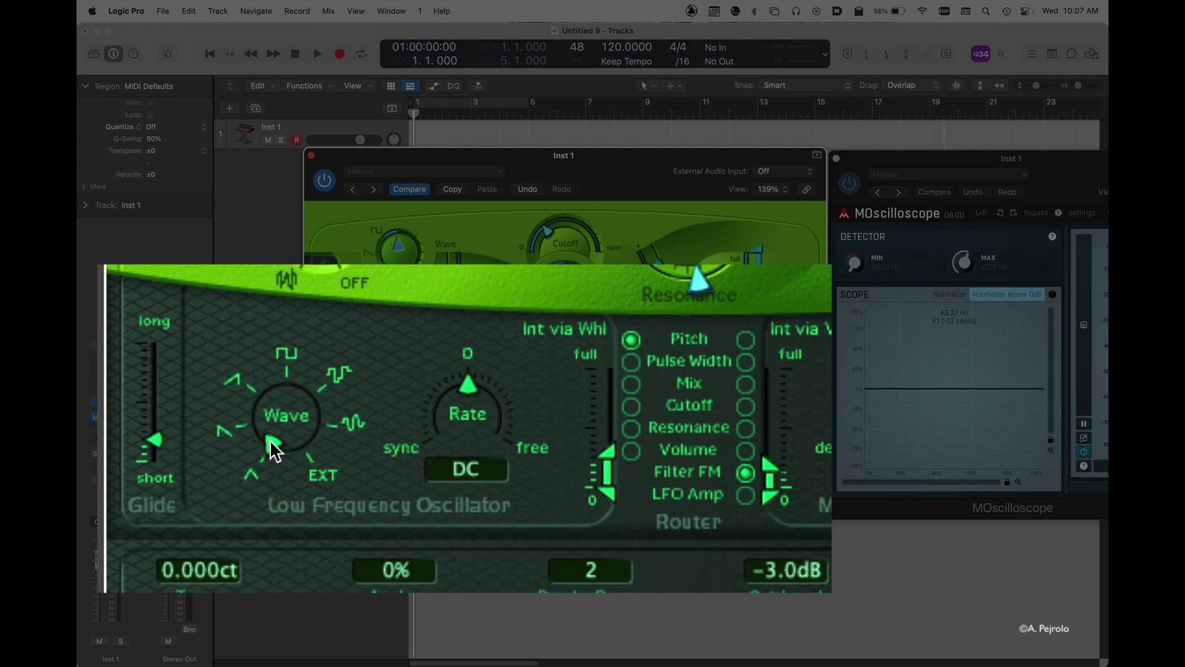
Step: Give the LFO a square wave, a 1/4 tempo-synced Rate and full Int via Whl
{"action": "left_click", "coordinate": [282, 372]}
{"action": "left_click_drag", "start_coordinate": [471, 392], "coordinate": [598, 387]}
{"action": "left_click_drag", "start_coordinate": [612, 500], "coordinate": [607, 462]}
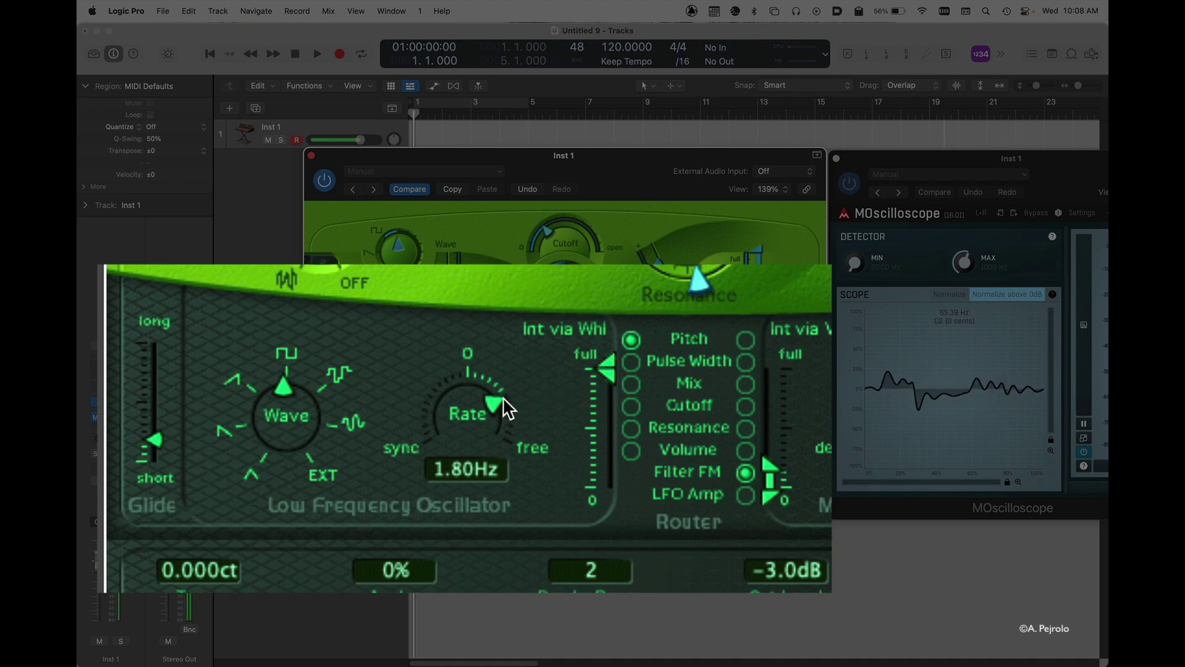
{"action": "left_click_drag", "start_coordinate": [501, 398], "coordinate": [479, 361]}
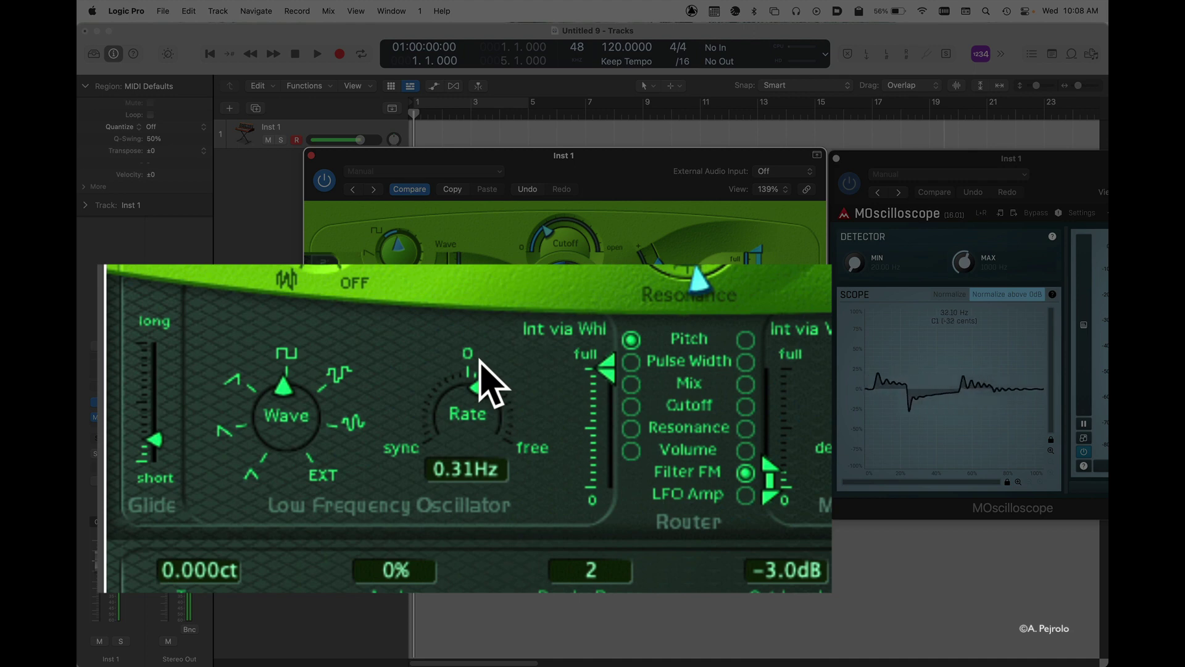
{"action": "left_click_drag", "start_coordinate": [480, 361], "coordinate": [510, 396]}
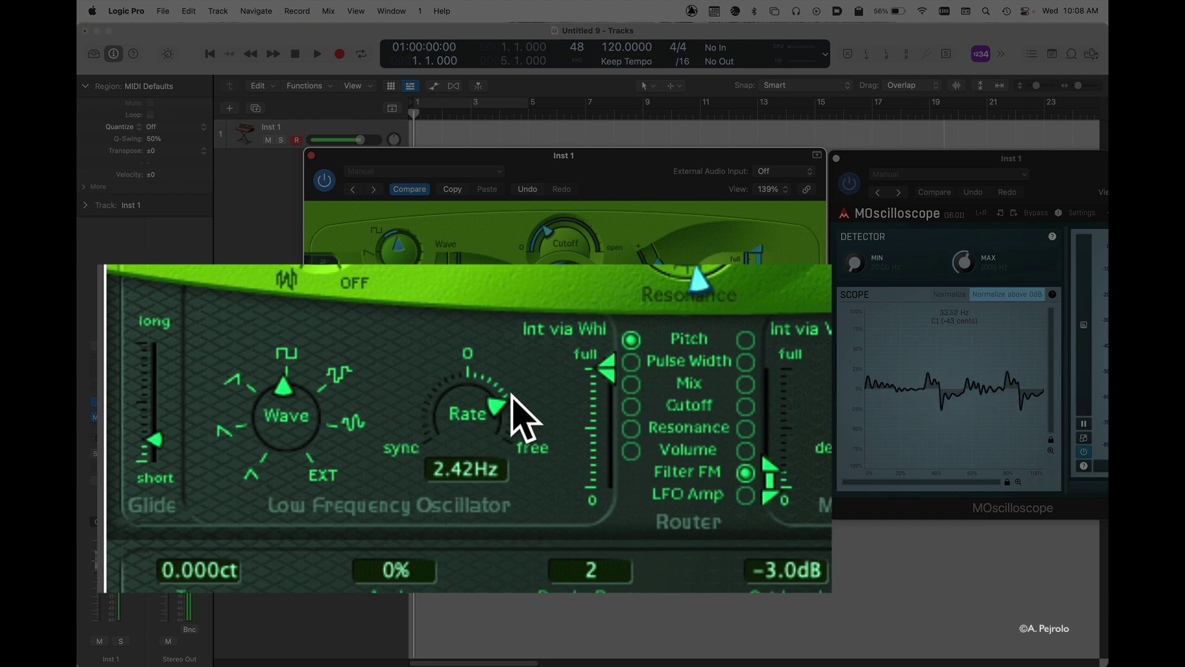
{"action": "mouse_move", "coordinate": [512, 396]}
{"action": "left_mouse_down"}
{"action": "mouse_move", "coordinate": [494, 376]}
{"action": "mouse_move", "coordinate": [481, 393]}
{"action": "mouse_move", "coordinate": [436, 392]}
{"action": "left_mouse_up"}
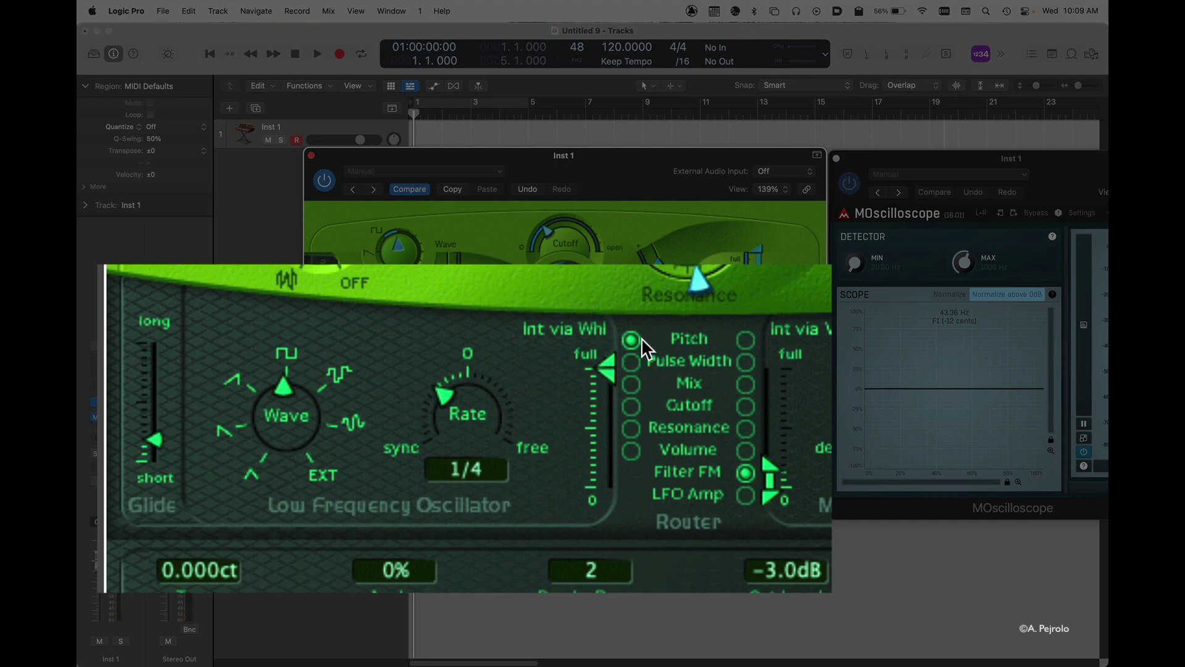
Step: Try LFO routings (Pulse Width, Cutoff, Resonance, Volume), settle on Mix, and lower the wheel-off depth
{"action": "left_click", "coordinate": [632, 362]}
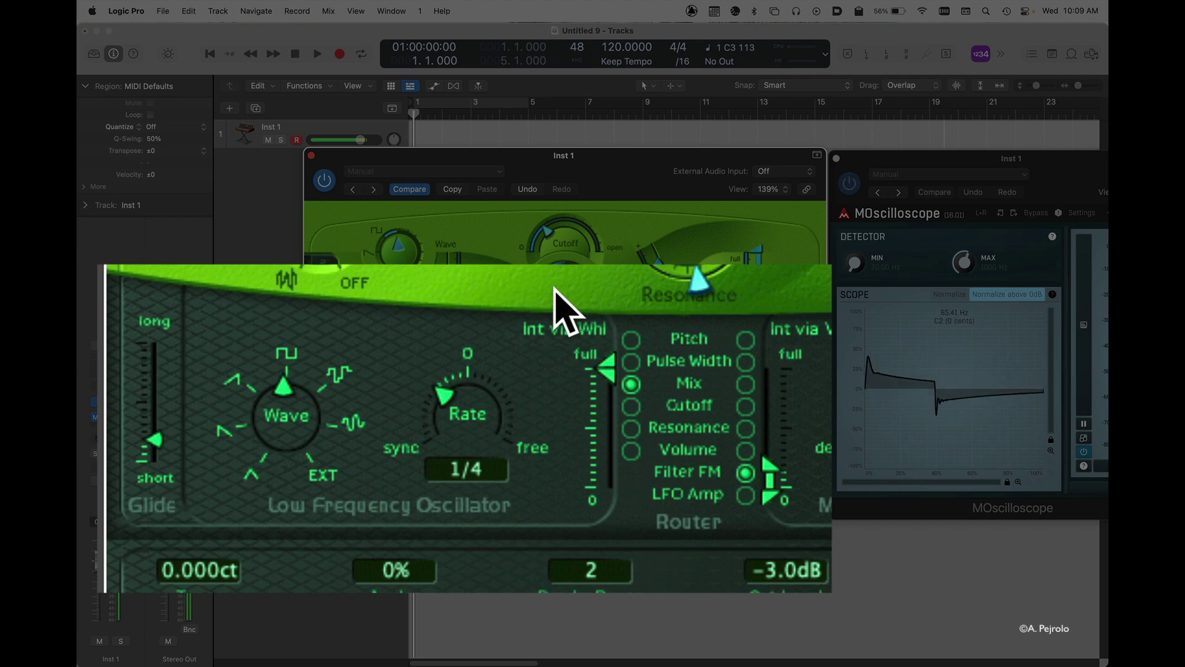
{"action": "left_click", "coordinate": [631, 407]}
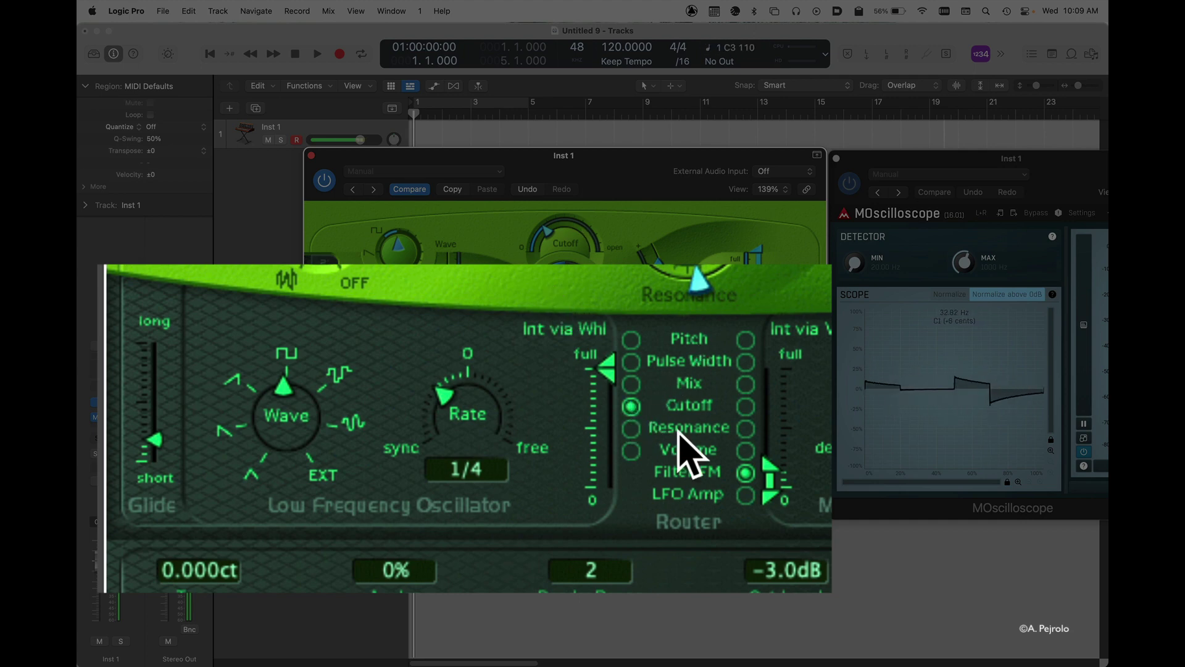
{"action": "left_click", "coordinate": [631, 429]}
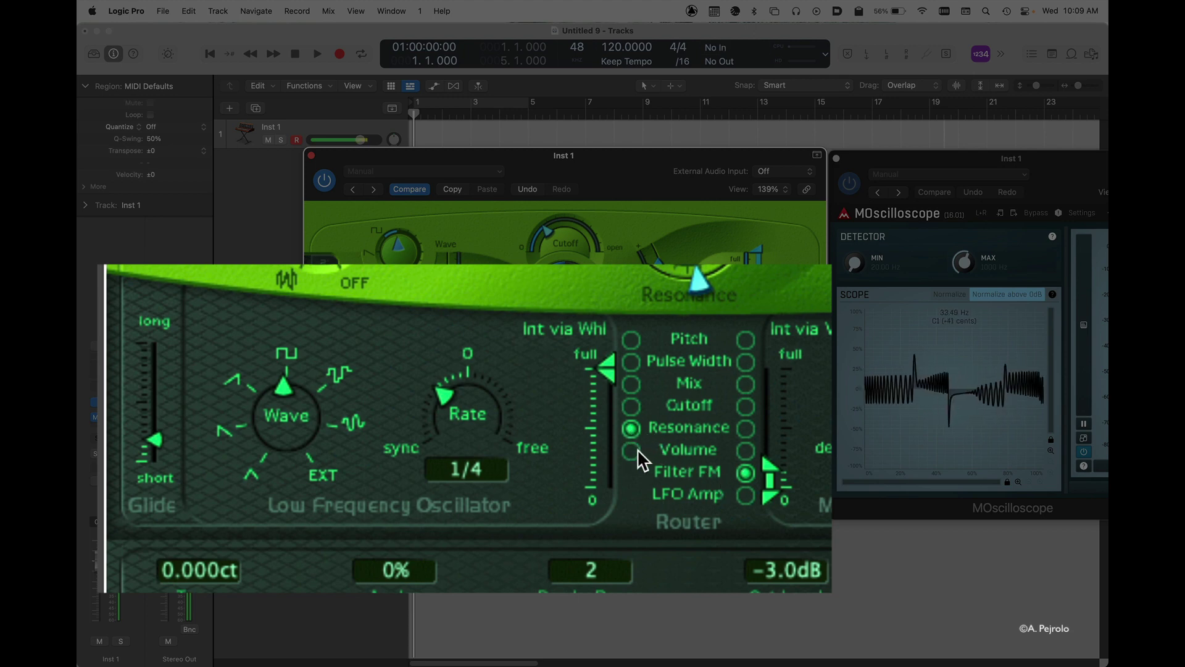
{"action": "left_click", "coordinate": [632, 452]}
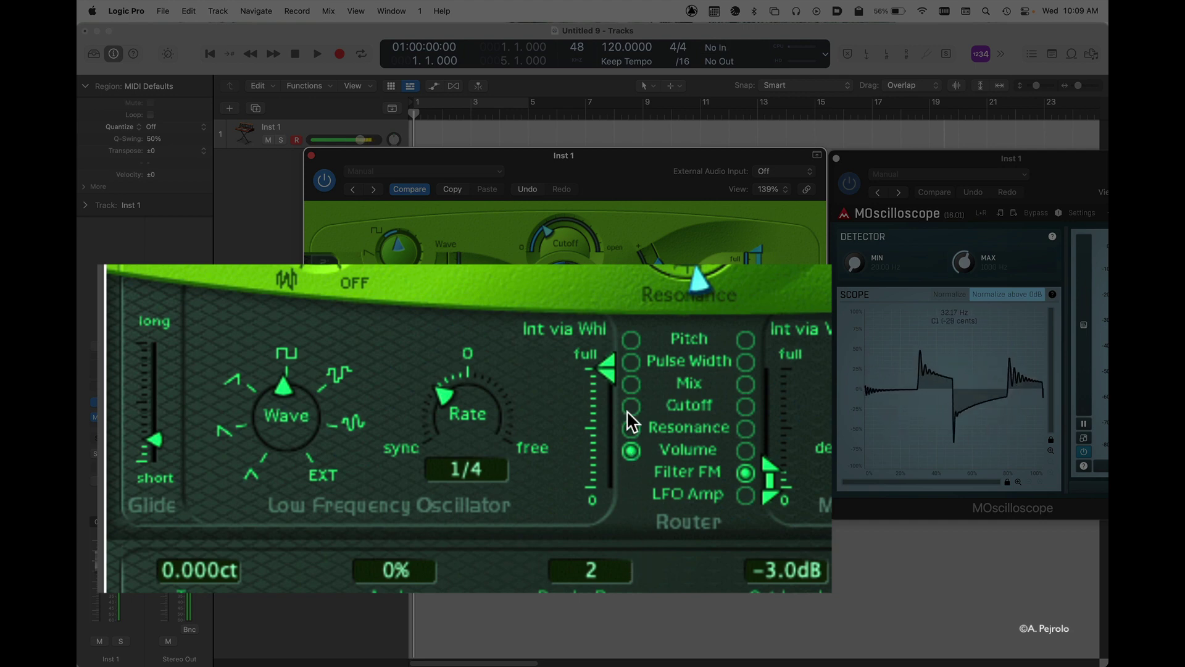
{"action": "left_click", "coordinate": [630, 364]}
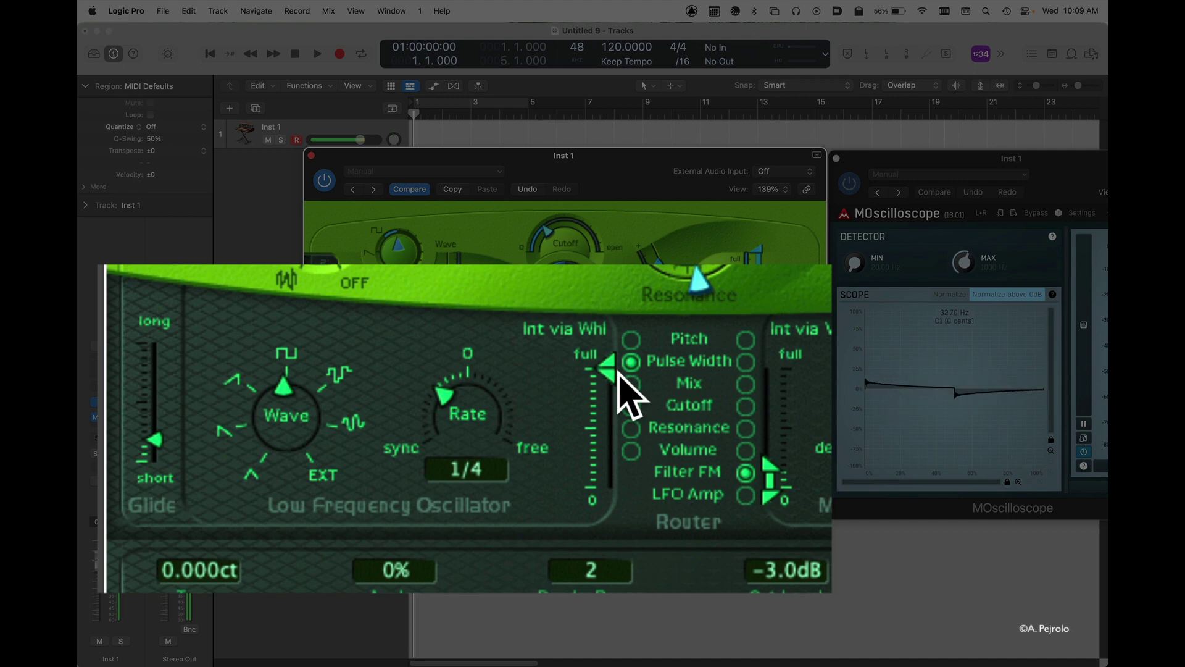
{"action": "left_click", "coordinate": [631, 383]}
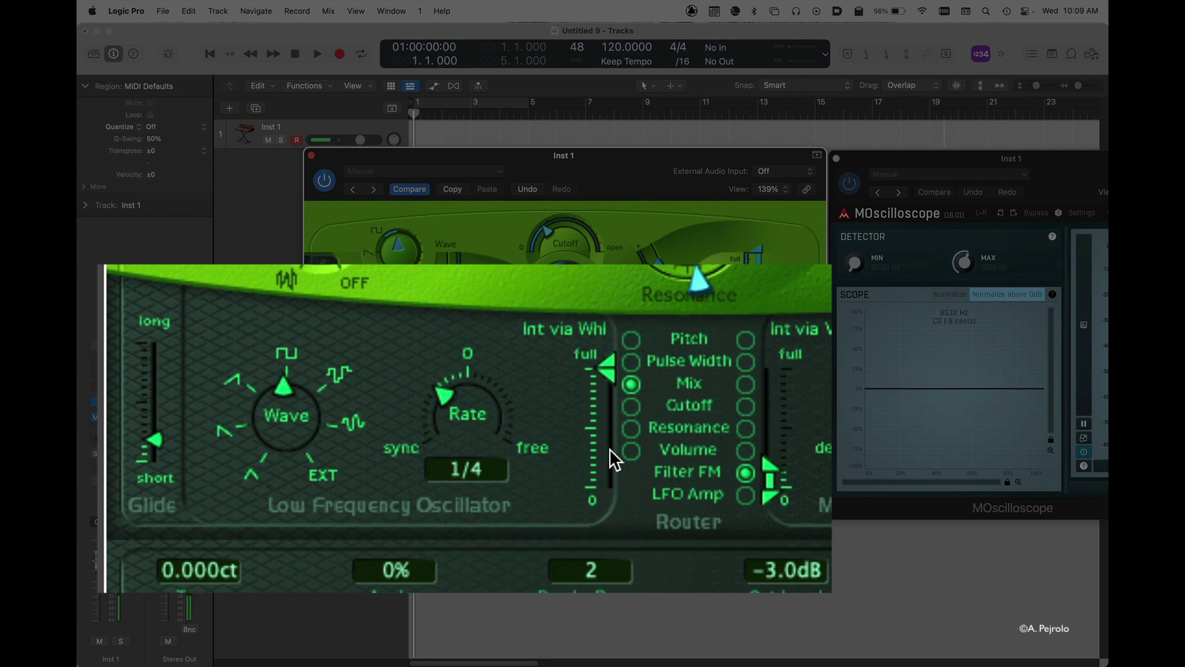
{"action": "left_click_drag", "start_coordinate": [609, 373], "coordinate": [606, 392]}
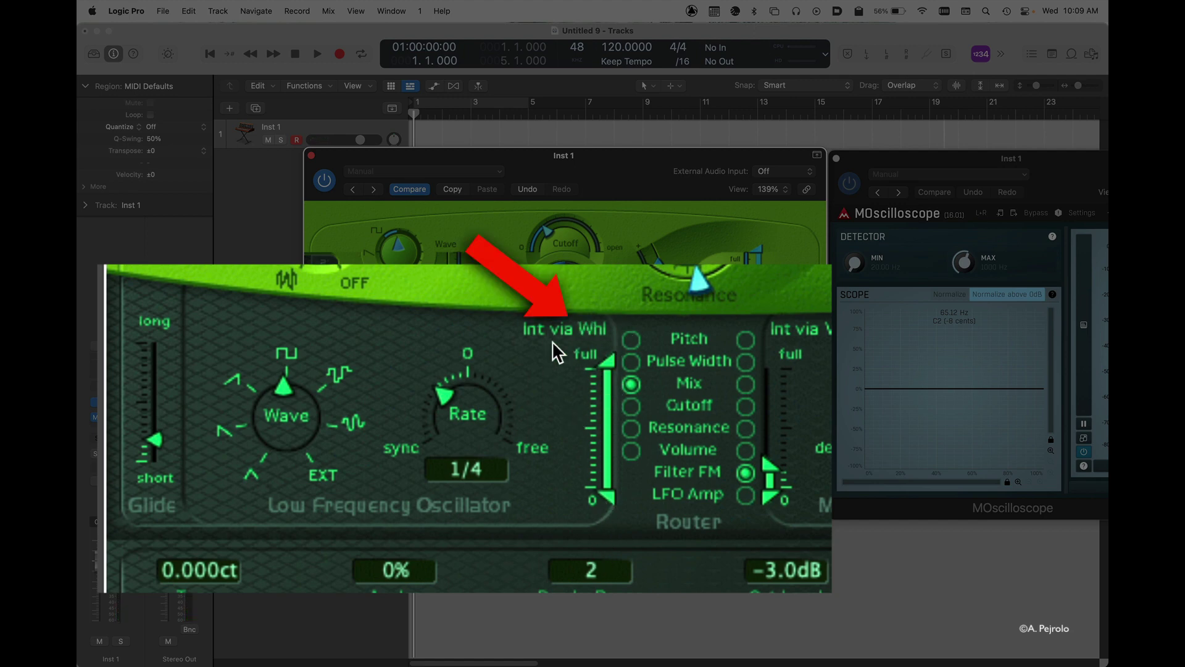
Step: Raise the LFO's base Int via Whl intensity from 0 up near full
{"action": "left_click_drag", "start_coordinate": [605, 493], "coordinate": [605, 392]}
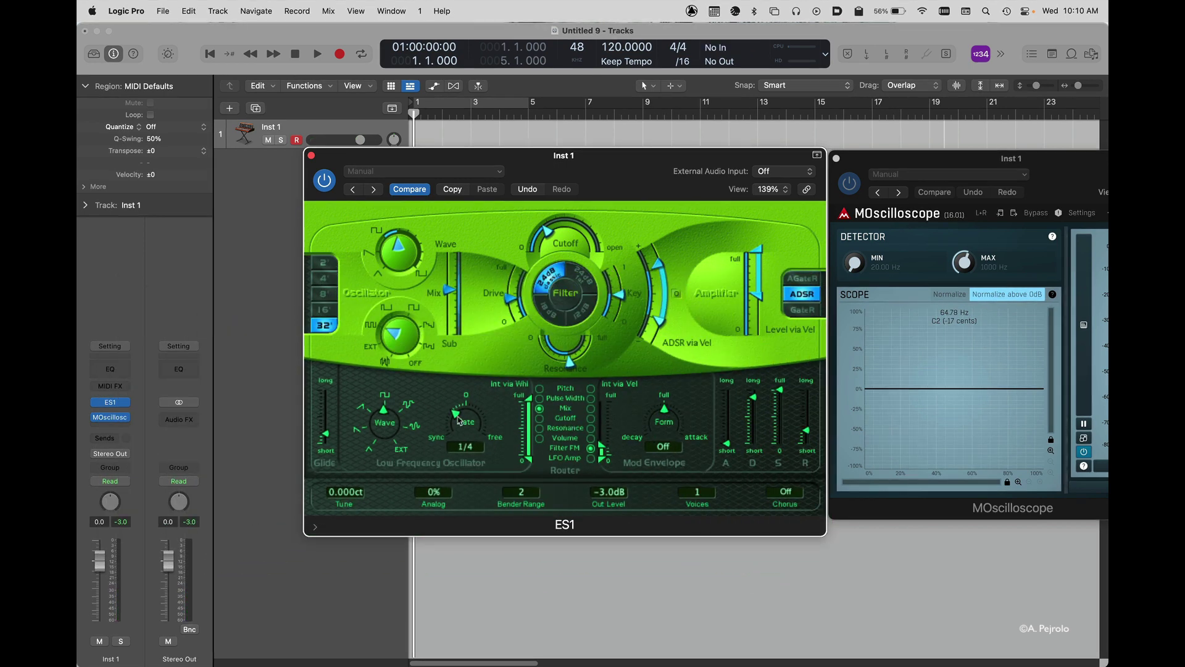
Step: Reset the LFO rate to DC and bring the LFO intensity back down to 0
{"action": "left_click_drag", "start_coordinate": [458, 419], "coordinate": [463, 426]}
{"action": "left_click", "coordinate": [462, 425], "text": "alt"}
{"action": "left_click_drag", "start_coordinate": [529, 413], "coordinate": [529, 470]}
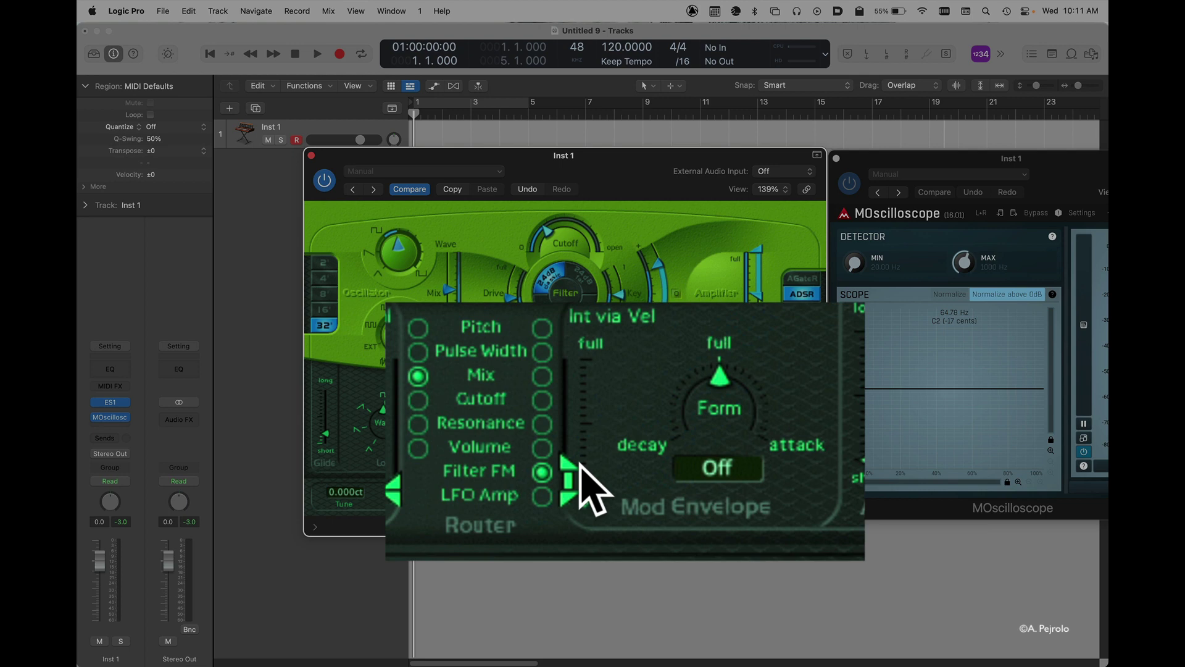
{"action": "mouse_move", "coordinate": [565, 464]}
Step: Route the mod envelope to Mix and change its Form from an attack to a −450ms decay
{"action": "left_click", "coordinate": [541, 377]}
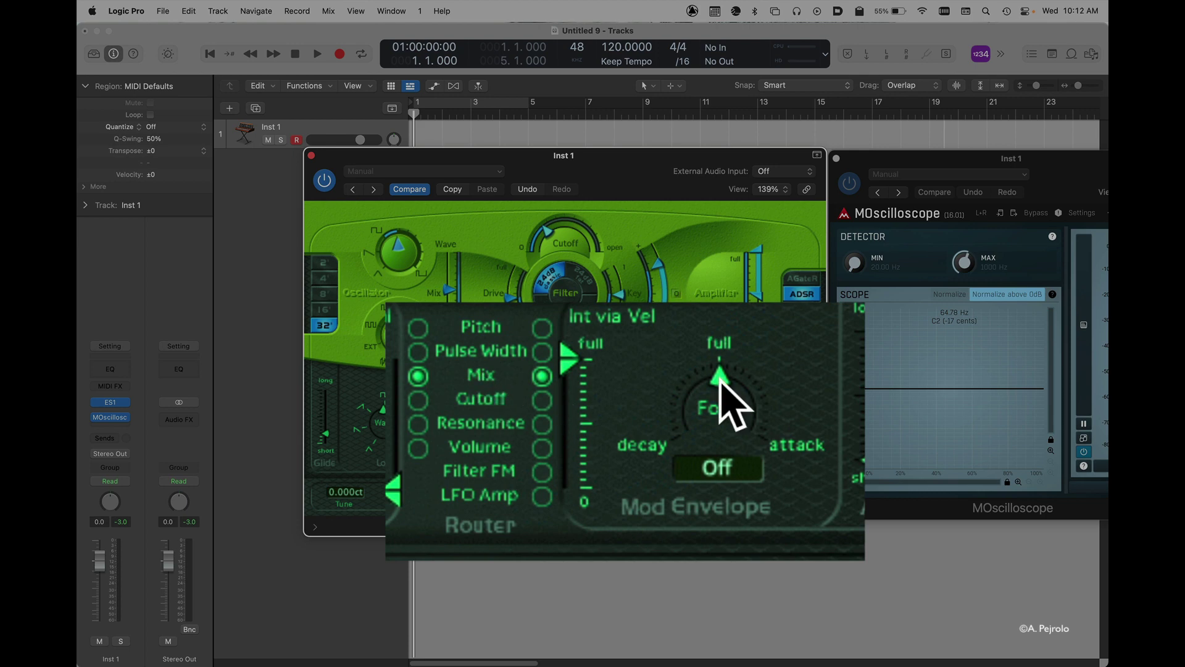
{"action": "left_click_drag", "start_coordinate": [720, 378], "coordinate": [567, 364]}
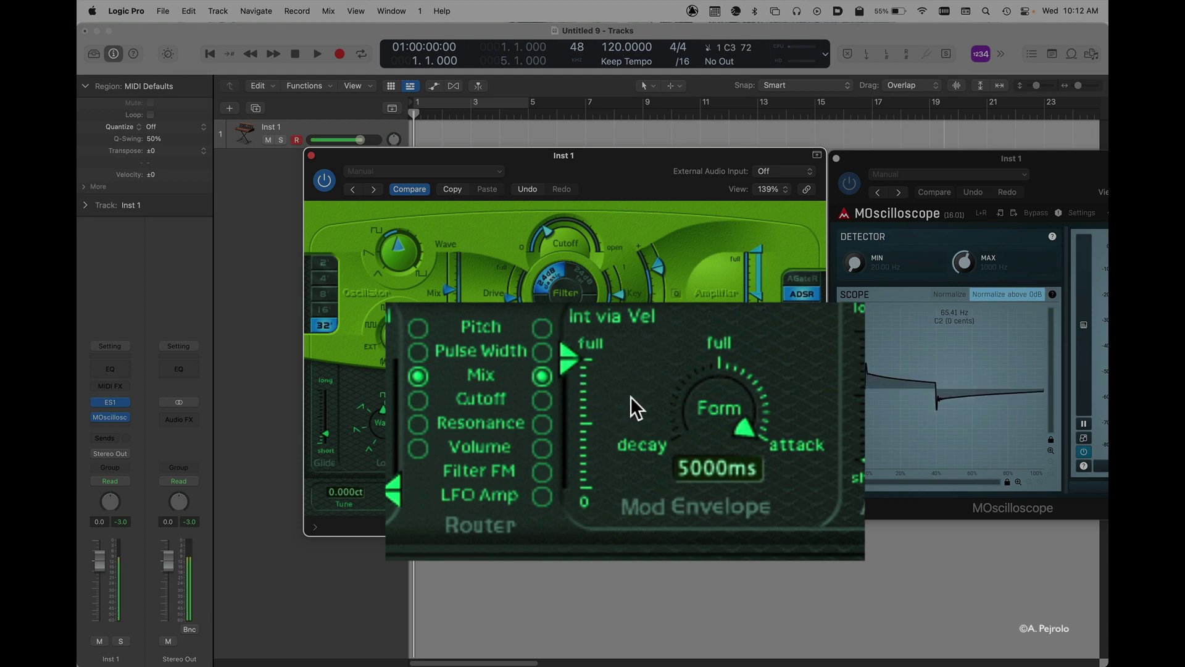
{"action": "left_click_drag", "start_coordinate": [741, 421], "coordinate": [668, 386]}
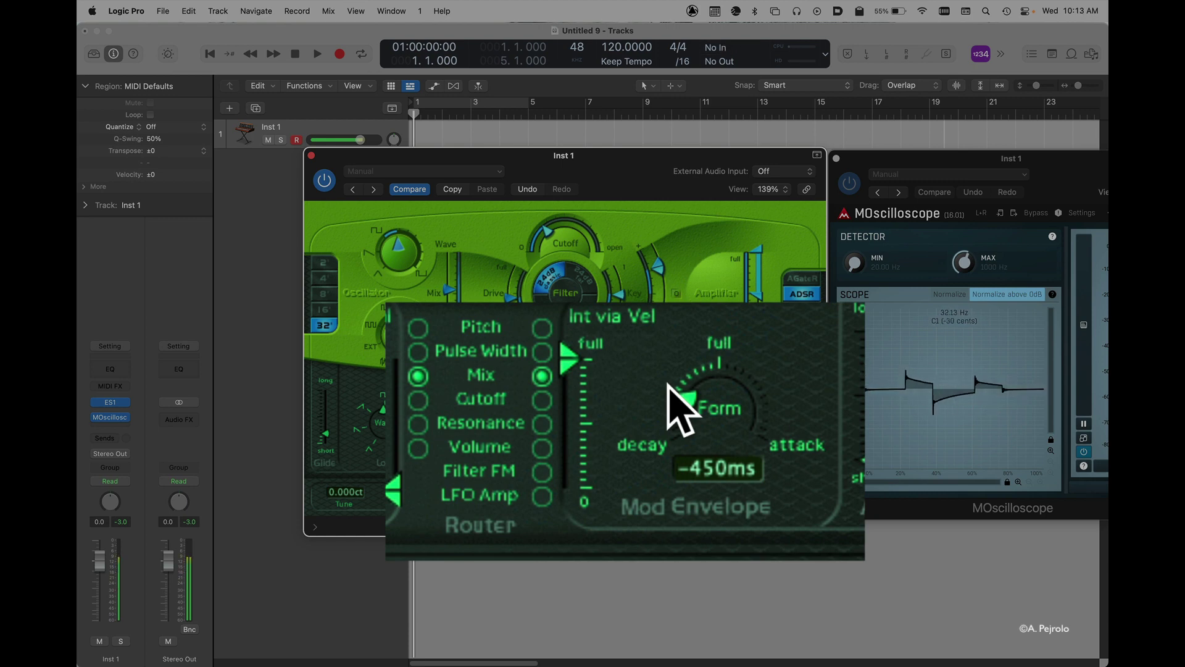
Step: Send the mod envelope to filter Cutoff, then reset its Form to Off
{"action": "left_click", "coordinate": [543, 399]}
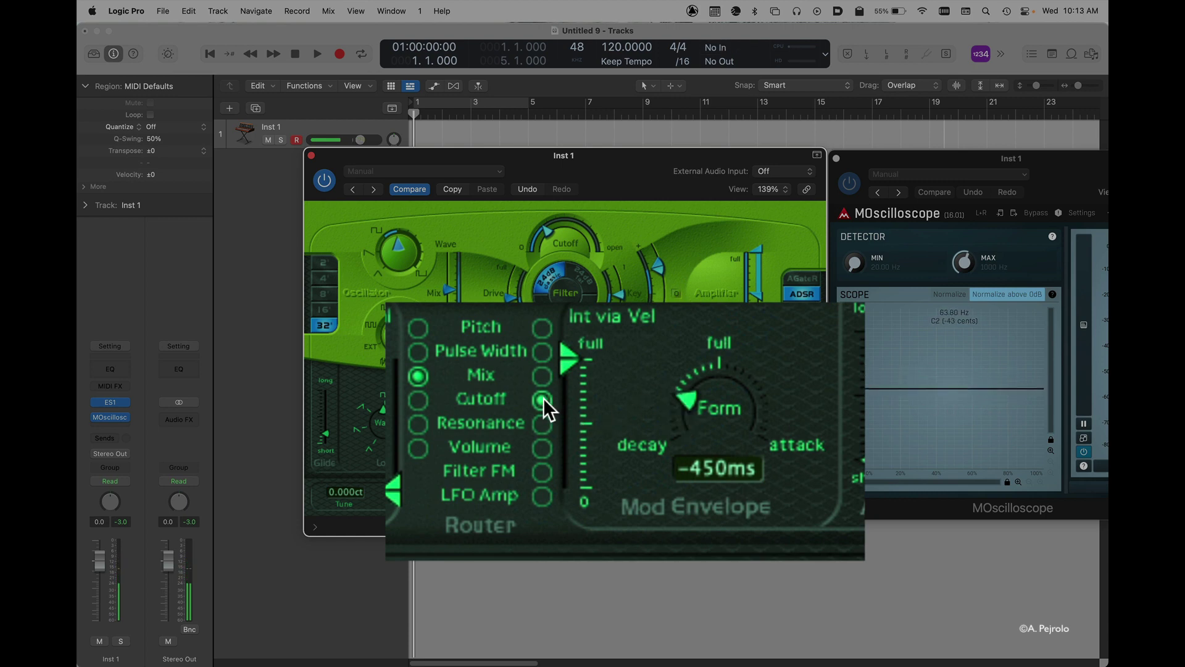
{"action": "left_click_drag", "start_coordinate": [689, 400], "coordinate": [719, 352]}
{"action": "left_click", "coordinate": [691, 407], "text": "alt"}
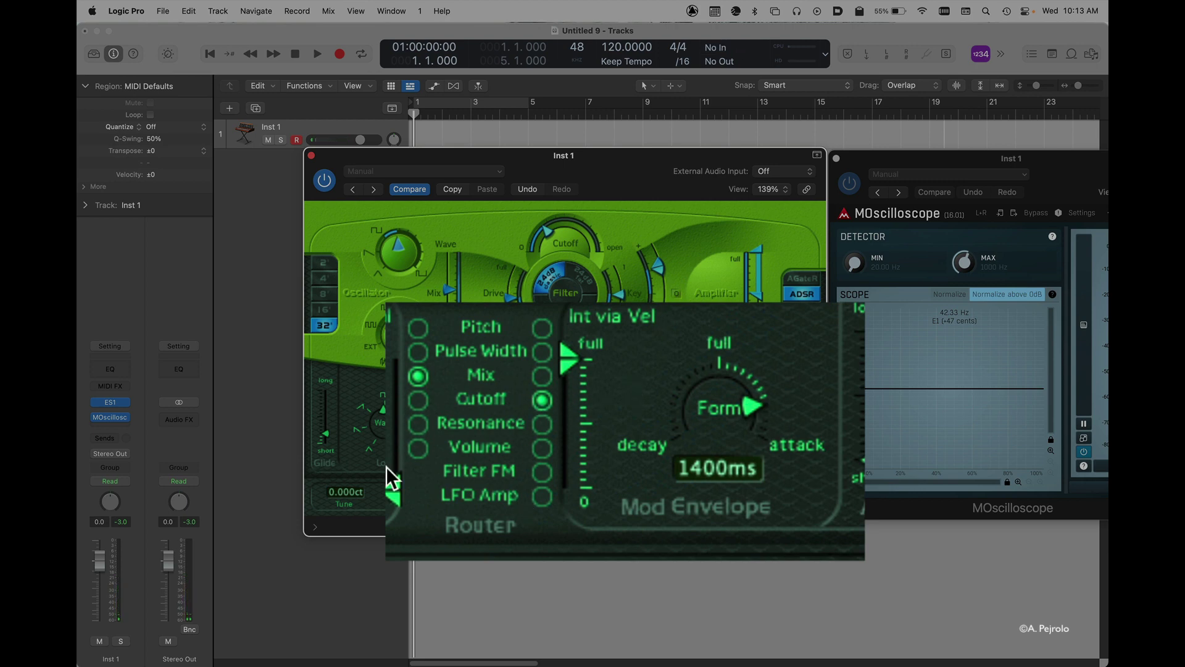
Step: Route the mod envelope to Pitch with a long −4400ms decay Form
{"action": "left_click", "coordinate": [542, 328]}
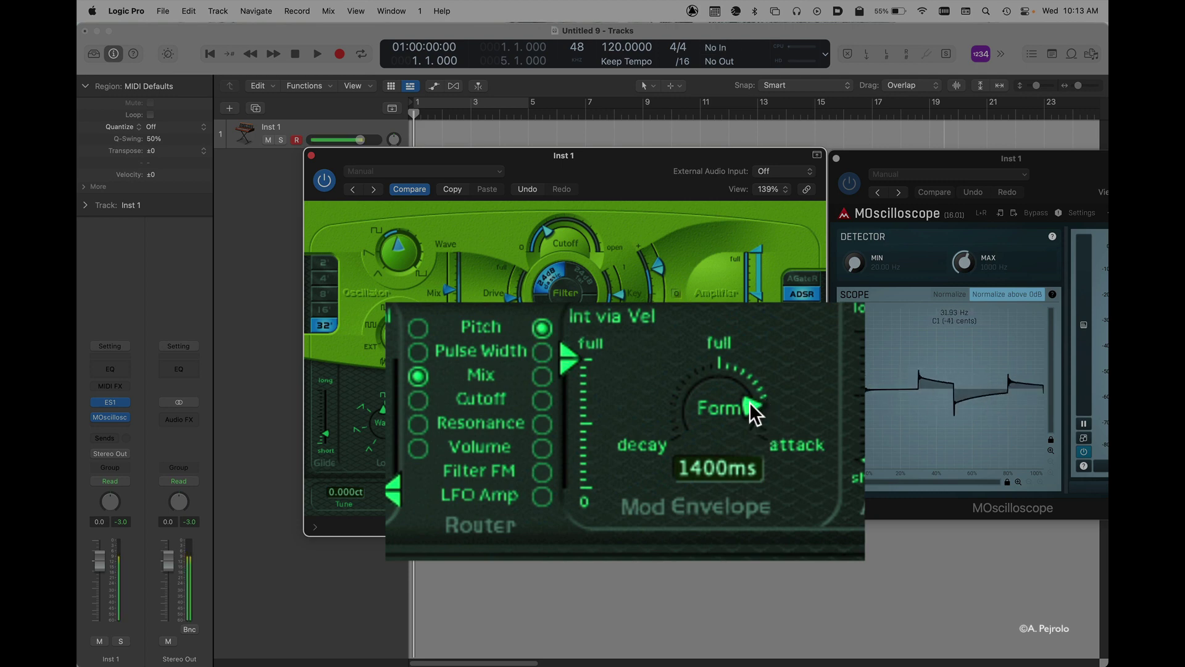
{"action": "left_click_drag", "start_coordinate": [750, 402], "coordinate": [658, 389]}
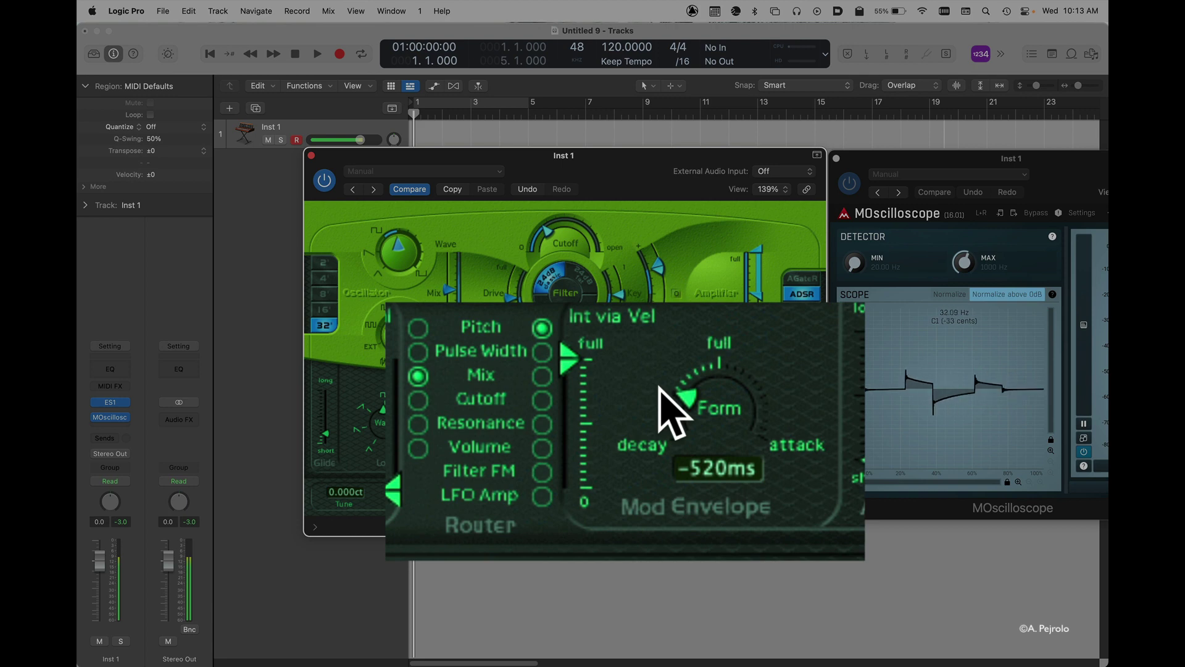
{"action": "left_click_drag", "start_coordinate": [658, 389], "coordinate": [728, 339]}
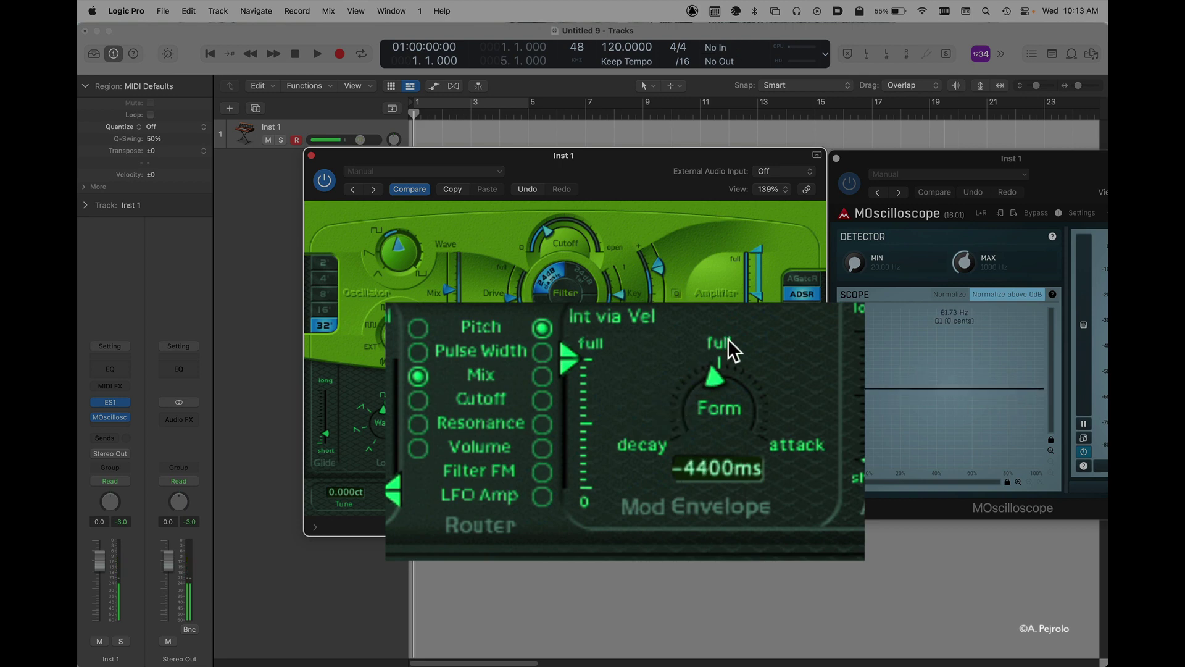
Step: Route the mod envelope to Resonance with a 520ms attack Form and mid-scale velocity intensity
{"action": "left_click", "coordinate": [543, 423]}
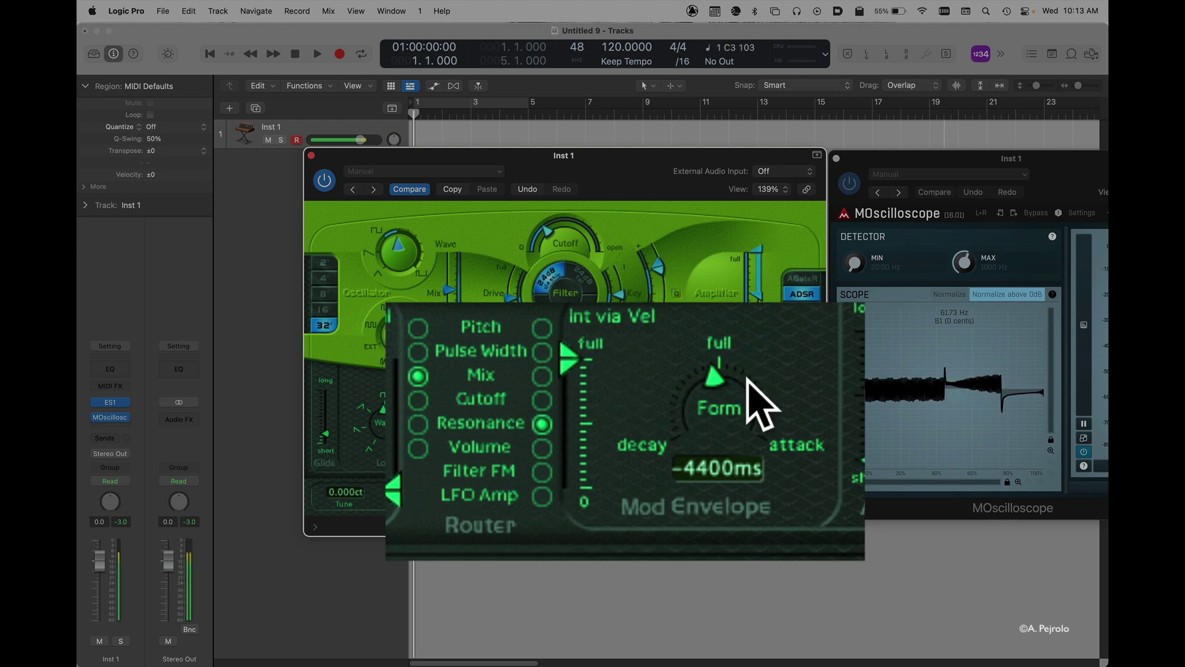
{"action": "left_click_drag", "start_coordinate": [711, 384], "coordinate": [679, 422]}
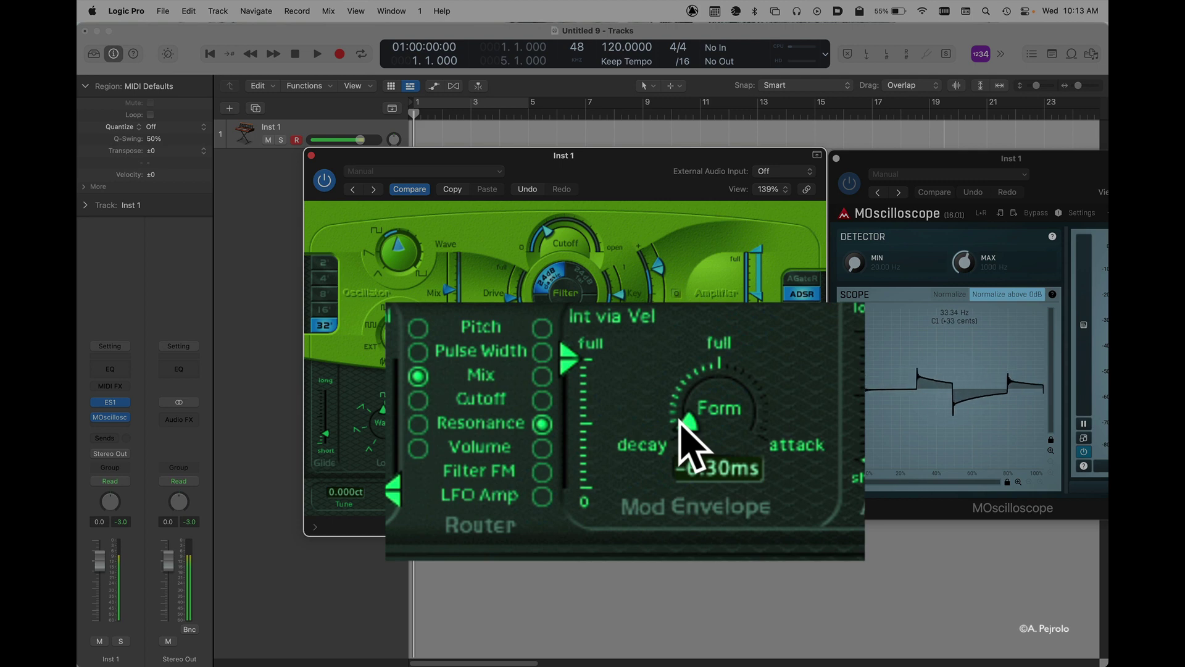
{"action": "left_click_drag", "start_coordinate": [679, 422], "coordinate": [691, 375]}
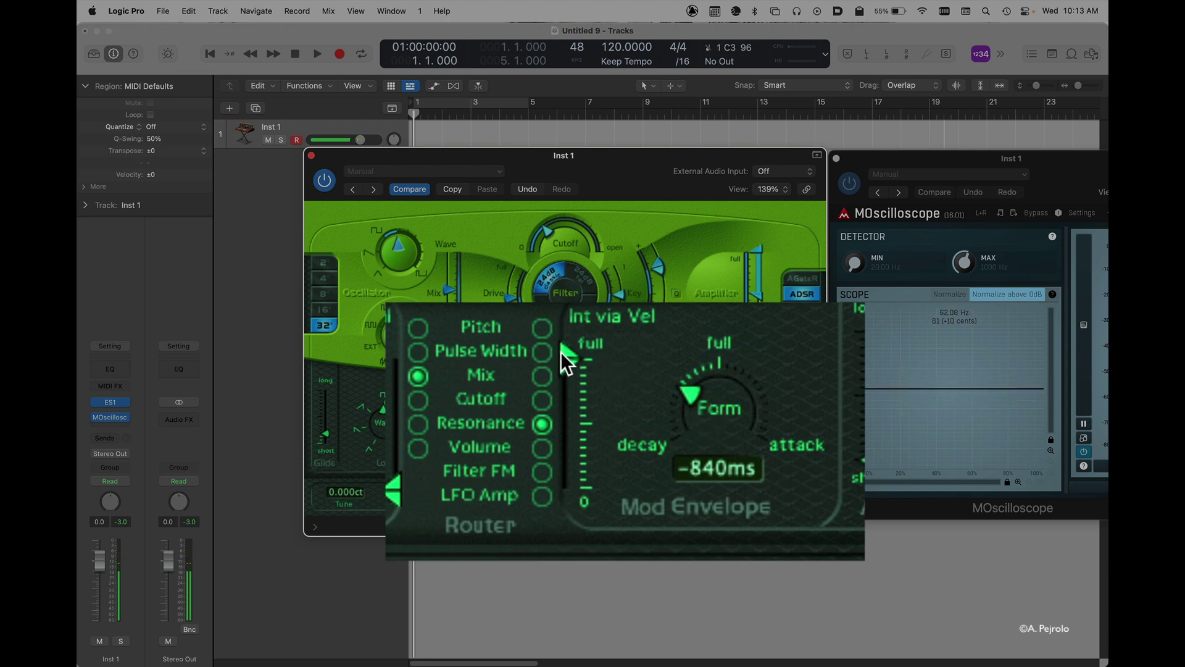
{"action": "left_click_drag", "start_coordinate": [567, 360], "coordinate": [563, 413]}
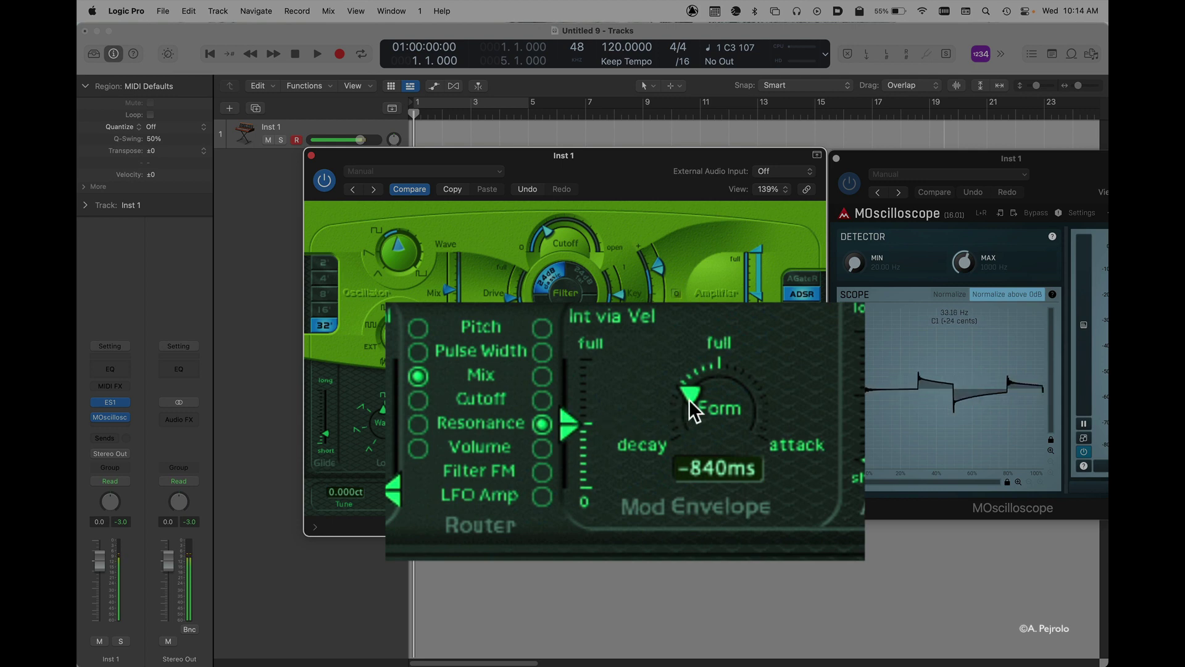
{"action": "left_click_drag", "start_coordinate": [689, 399], "coordinate": [780, 347]}
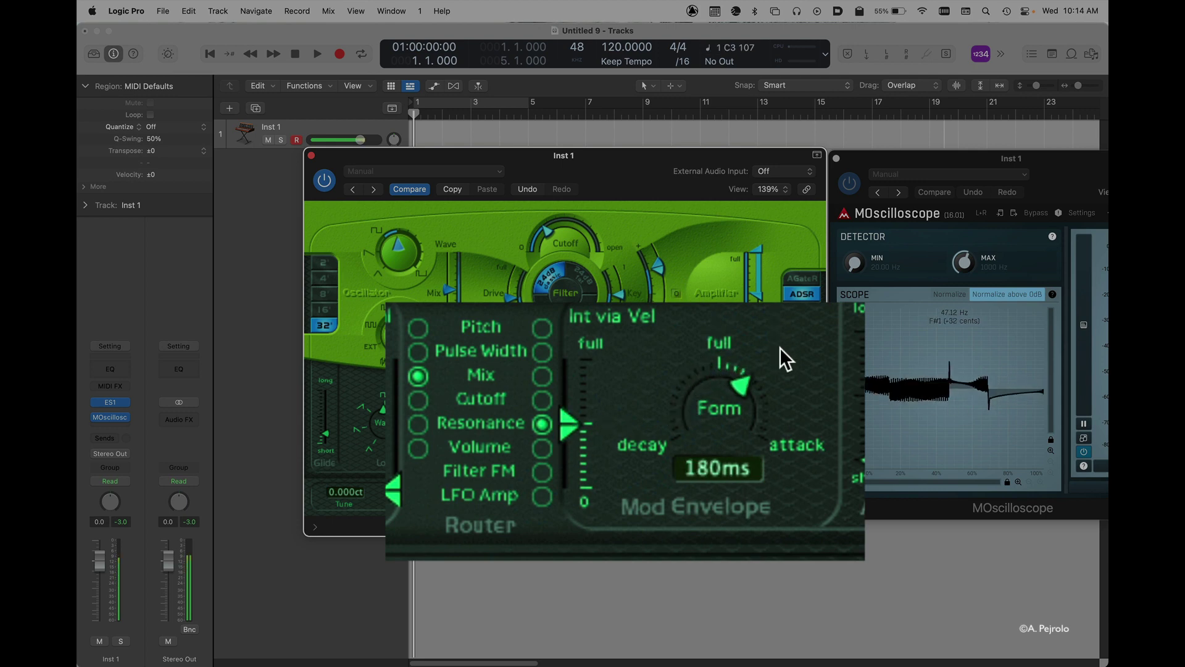
{"action": "scroll", "coordinate": [747, 388], "scroll_direction": "up", "scroll_amount": 3}
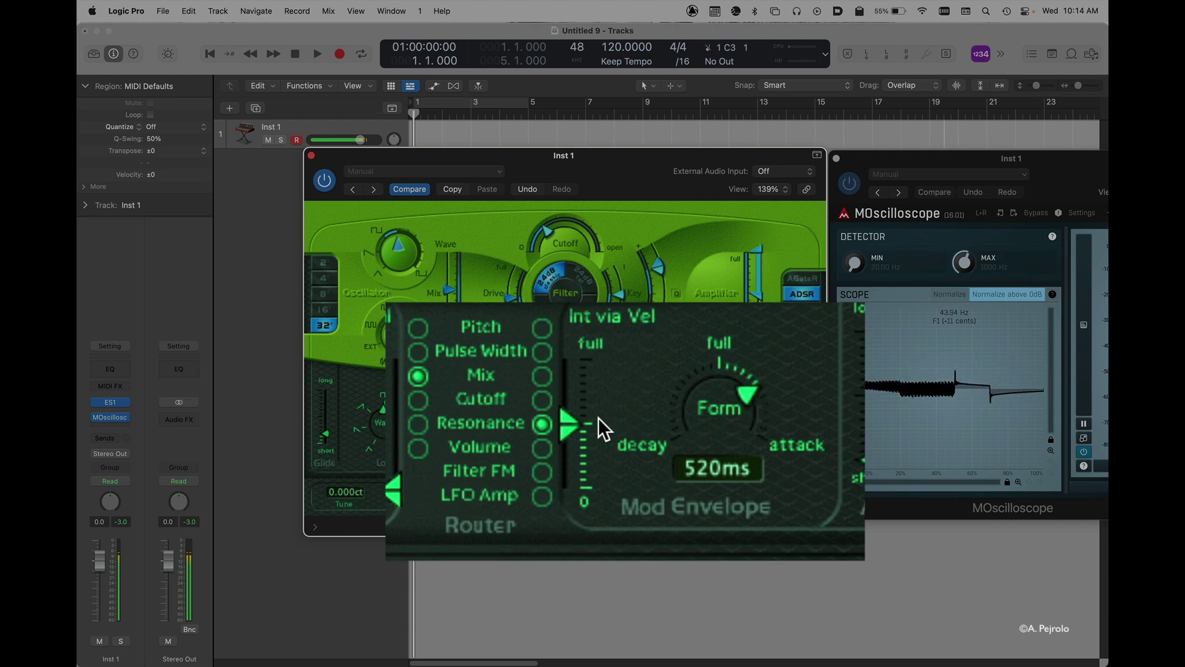
{"action": "left_click_drag", "start_coordinate": [566, 422], "coordinate": [569, 455]}
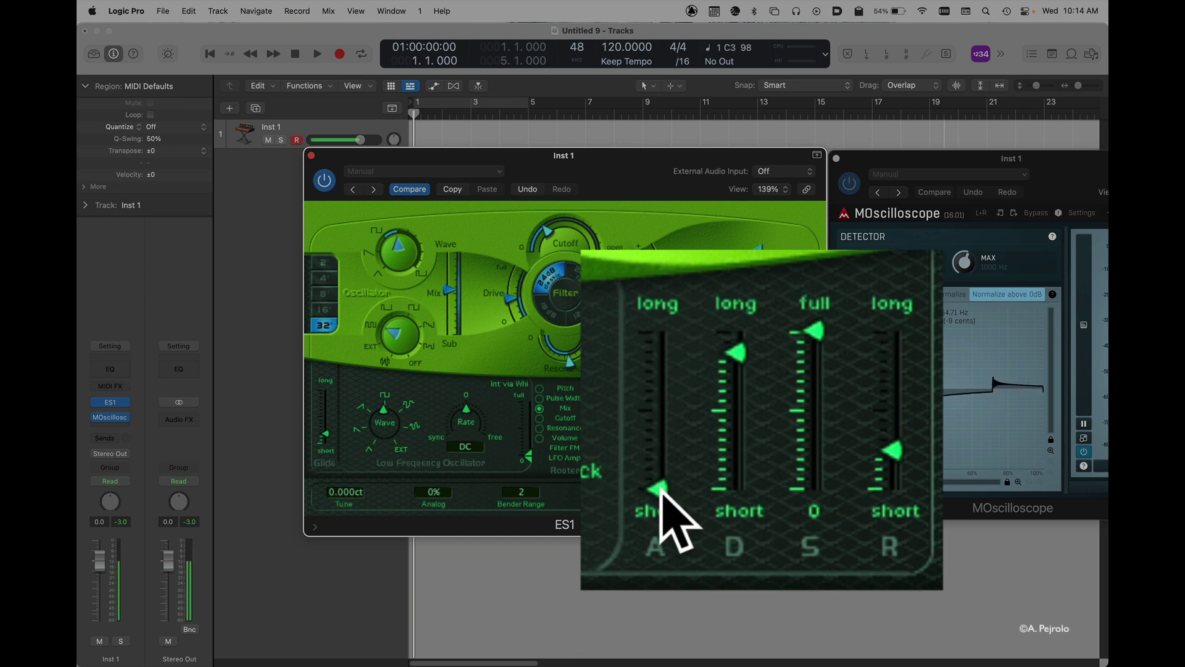
Step: Nudge the amp envelope attack longer, then return it to its shortest value
{"action": "left_click_drag", "start_coordinate": [661, 435], "coordinate": [660, 415]}
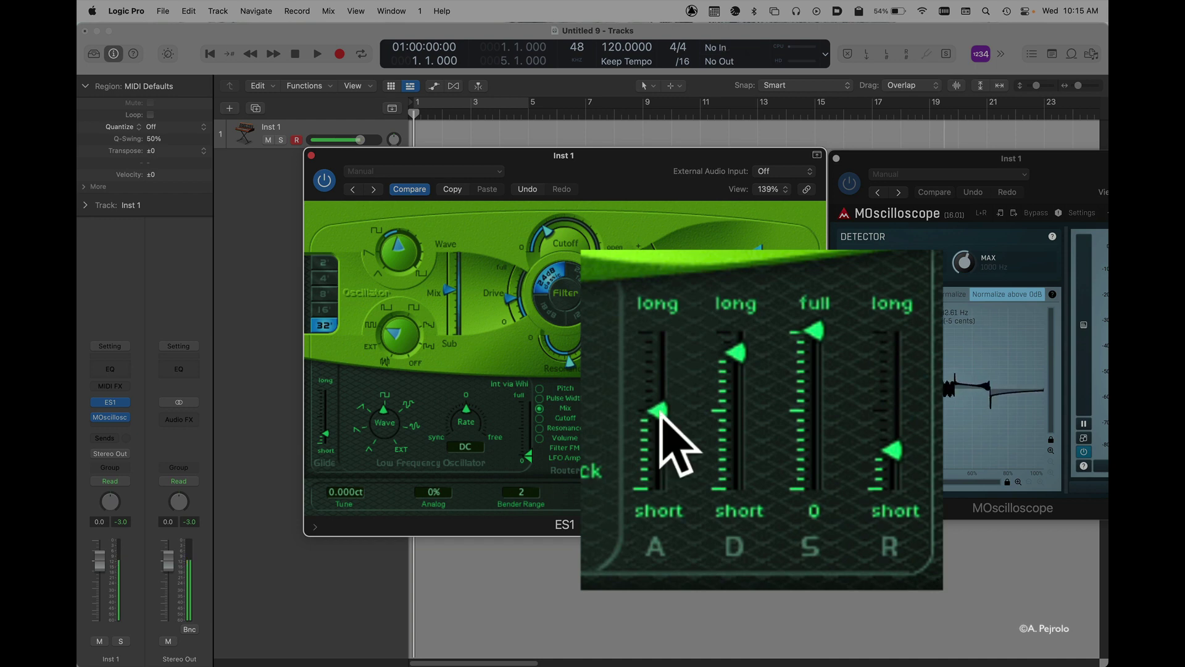
{"action": "left_click_drag", "start_coordinate": [661, 416], "coordinate": [660, 475]}
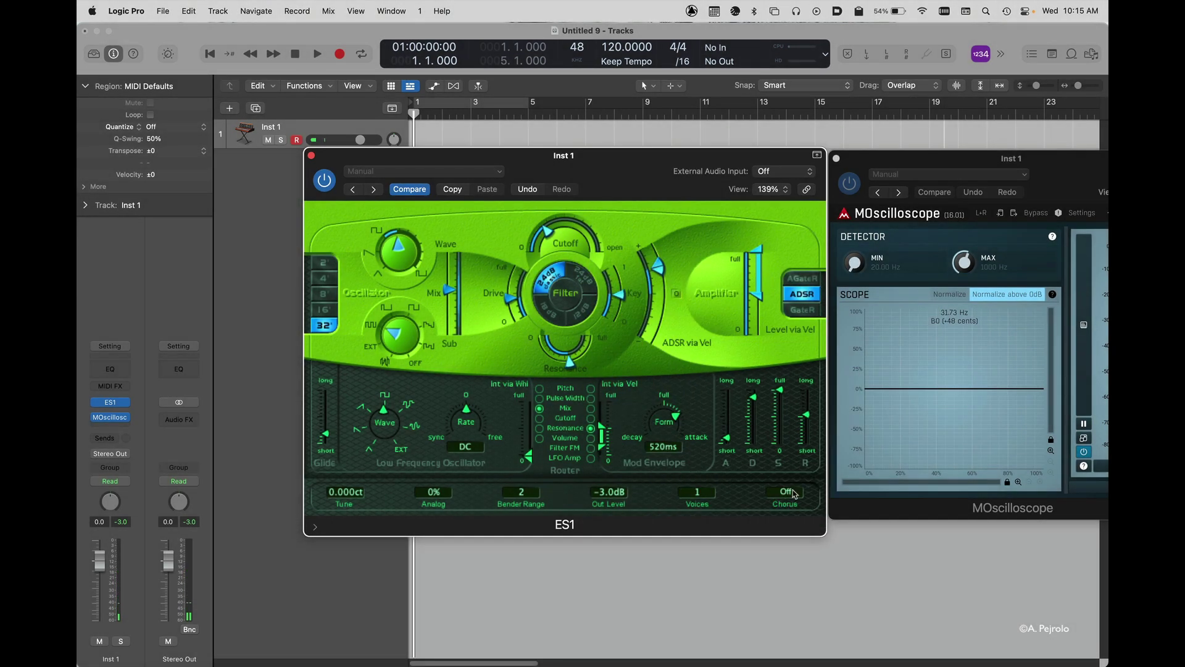
Step: Switch the ES1 chorus from Off to Ens
{"action": "left_click", "coordinate": [795, 494]}
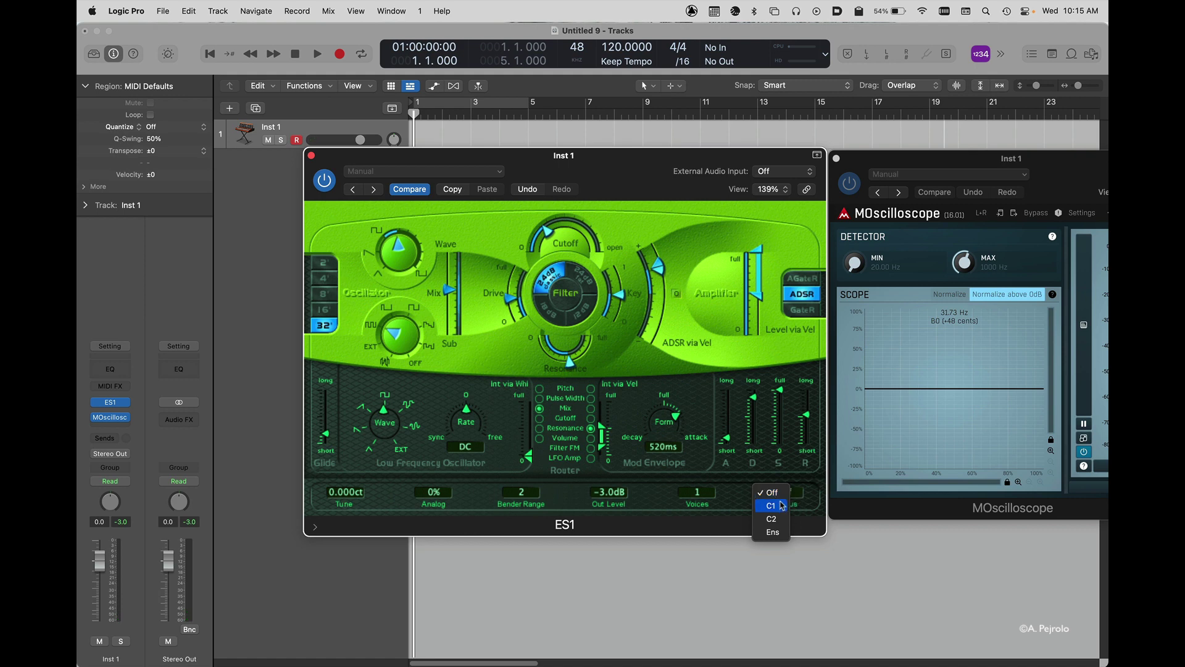
{"action": "left_click", "coordinate": [782, 533]}
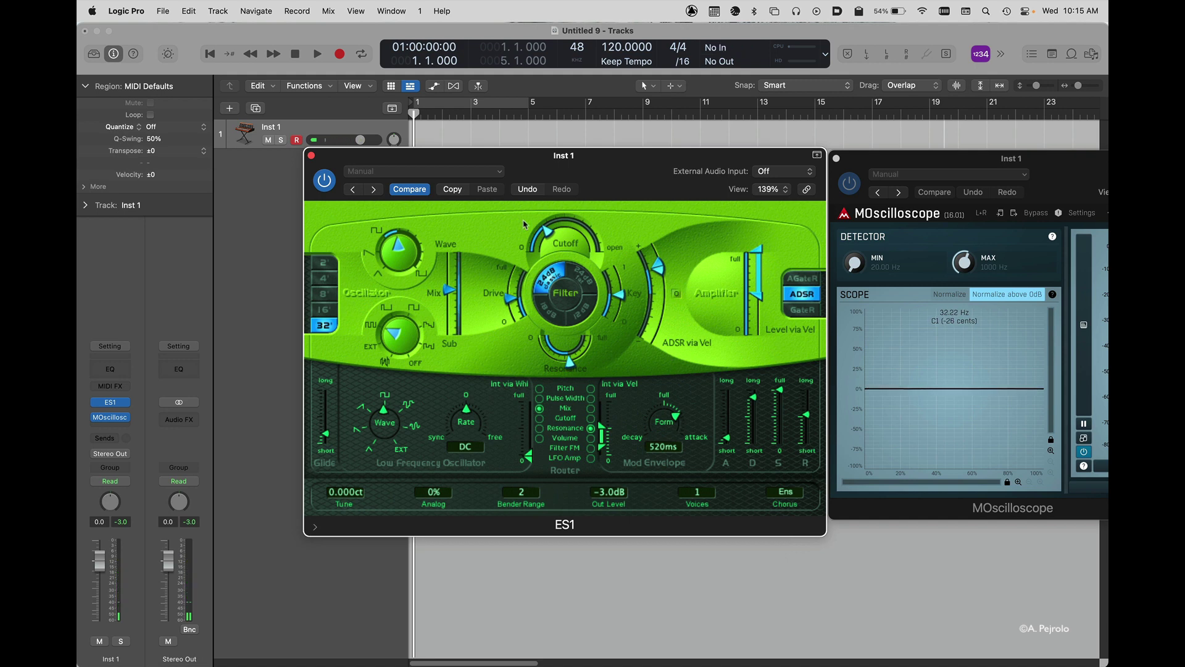
Step: Bring up the Save Setting dialog for the ES1 patch via the Setting menu's Save As
{"action": "left_click", "coordinate": [491, 171]}
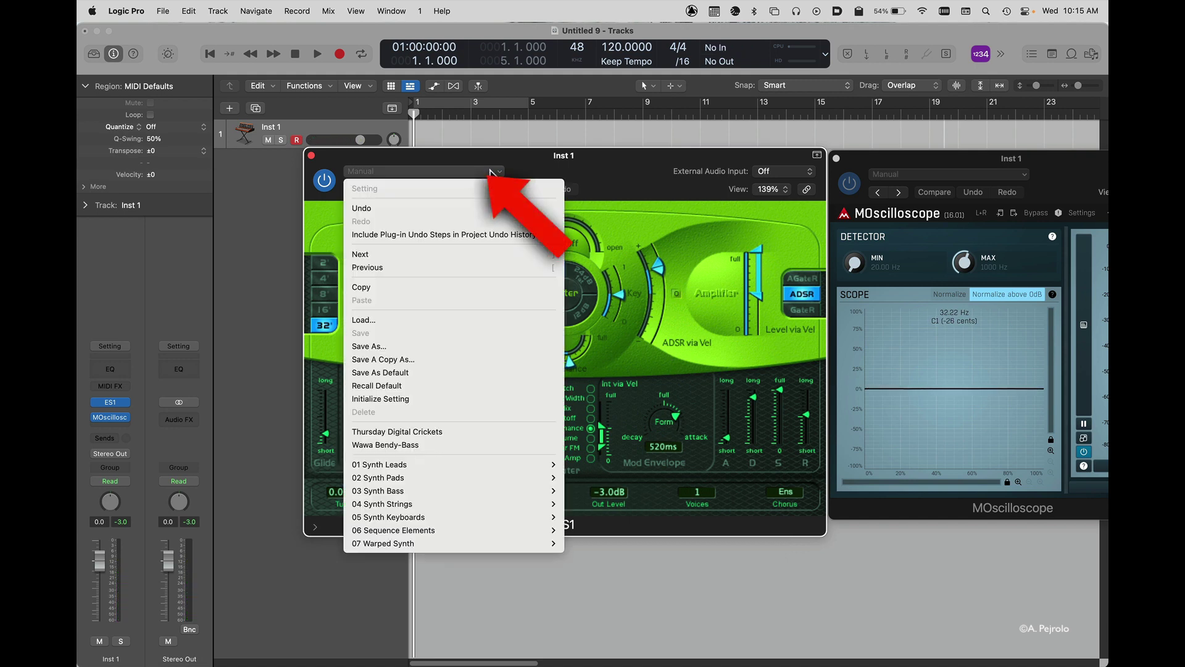
{"action": "left_click", "coordinate": [370, 345]}
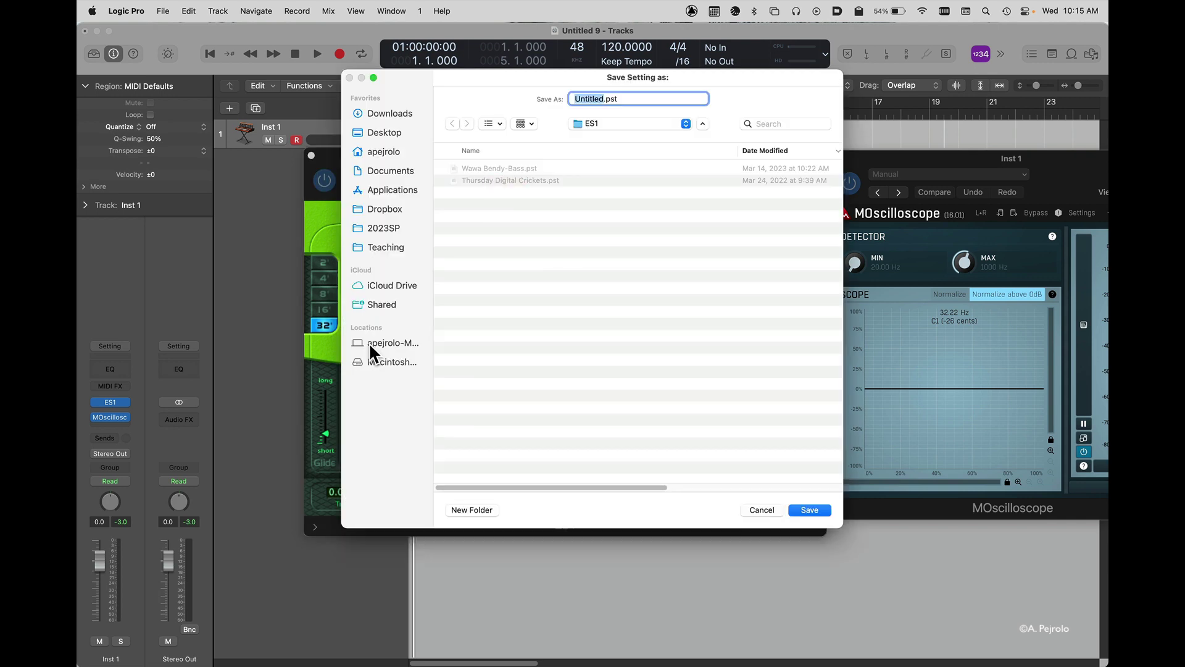